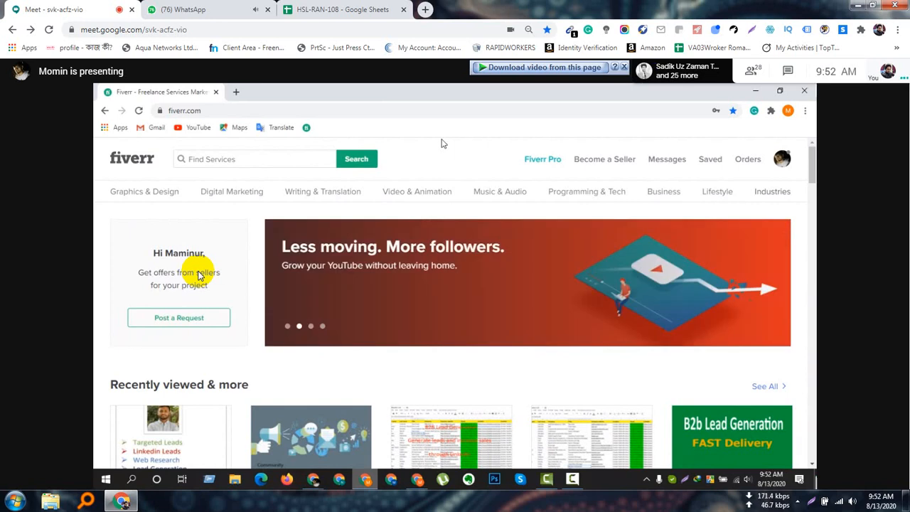
Open the Become a Seller page and choose "I'm a freelancer" as the option that best describes the profile owner.
left_click(597, 161)
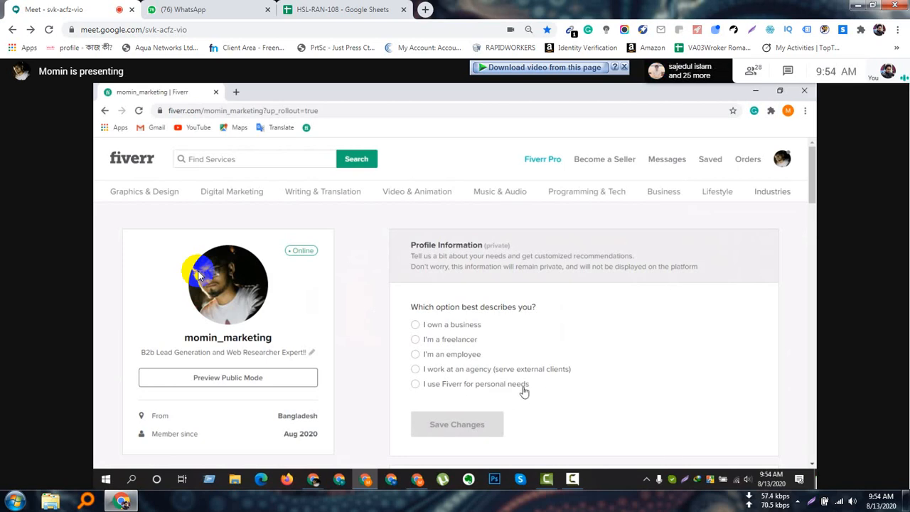
left_click(431, 340)
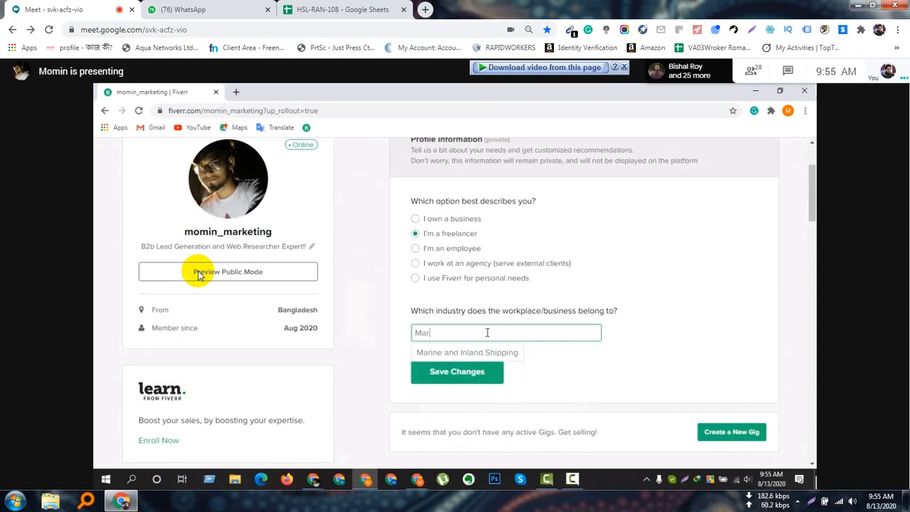
Try to find a "Marketing" entry in the list of workplace industries.
type("keting")
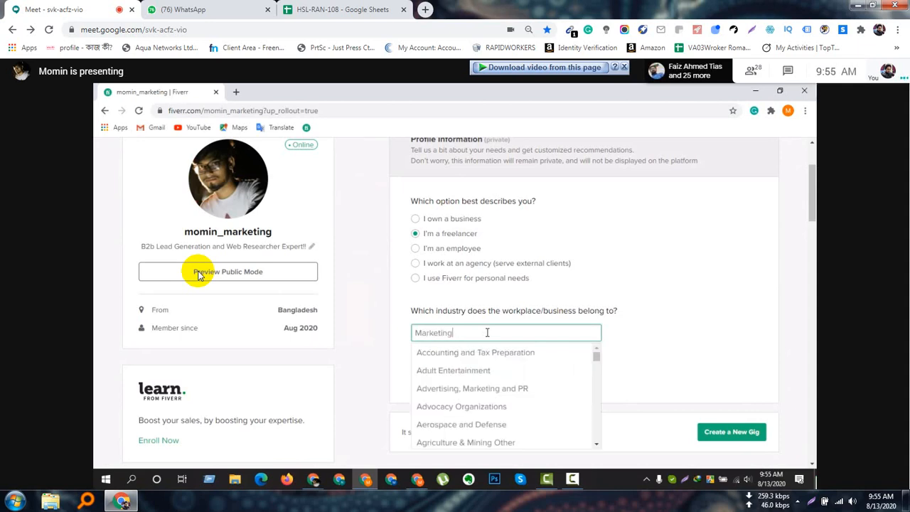
scroll(488, 369, "down", 2)
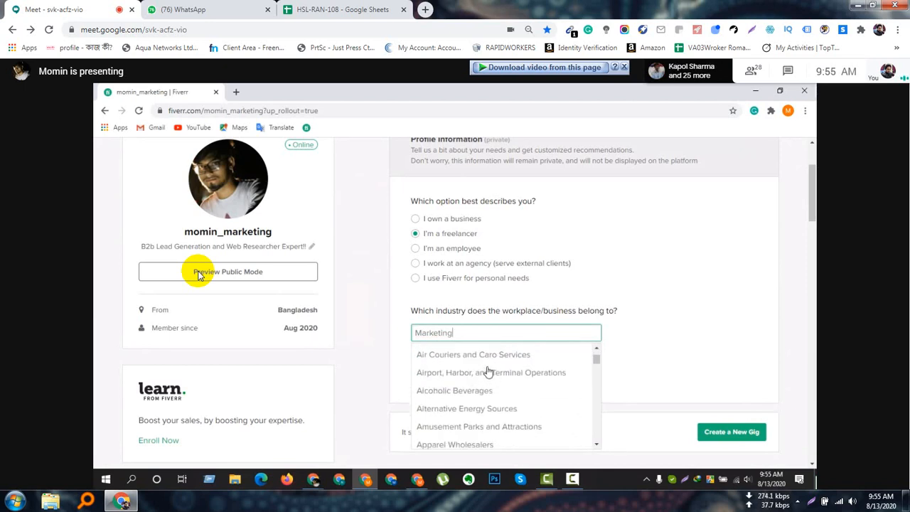
scroll(488, 372, "down", 2)
scroll(487, 372, "up", 1)
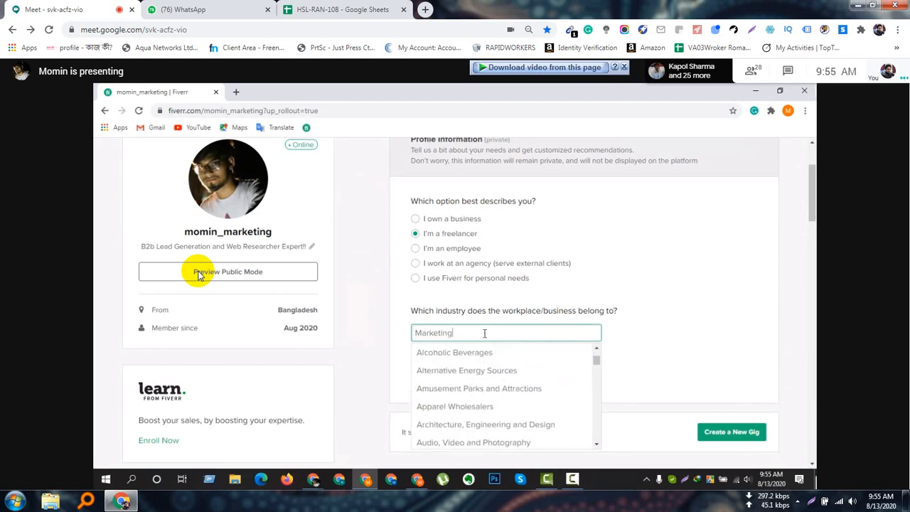
scroll(483, 401, "down", 2)
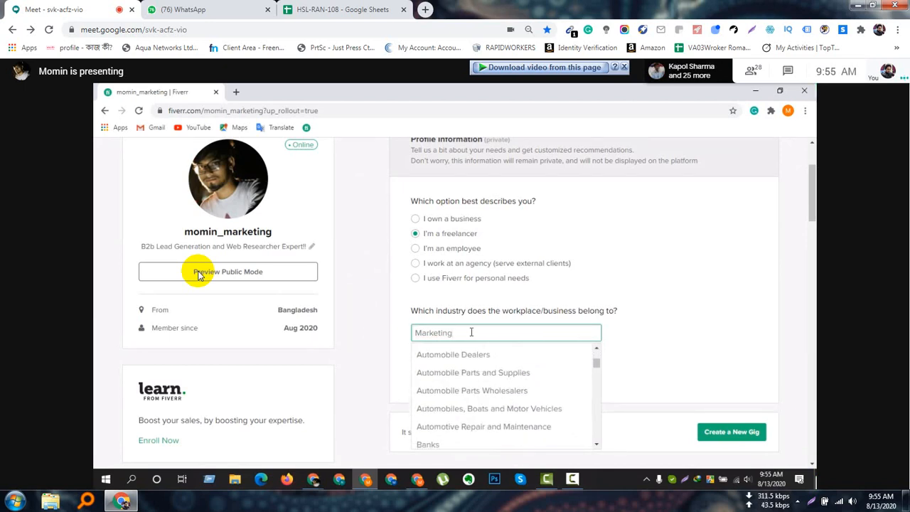
Set the workplace industry to "Advertising, Marketing and PR" and save the profile information.
left_click_drag(472, 332, 363, 334)
type("Ad")
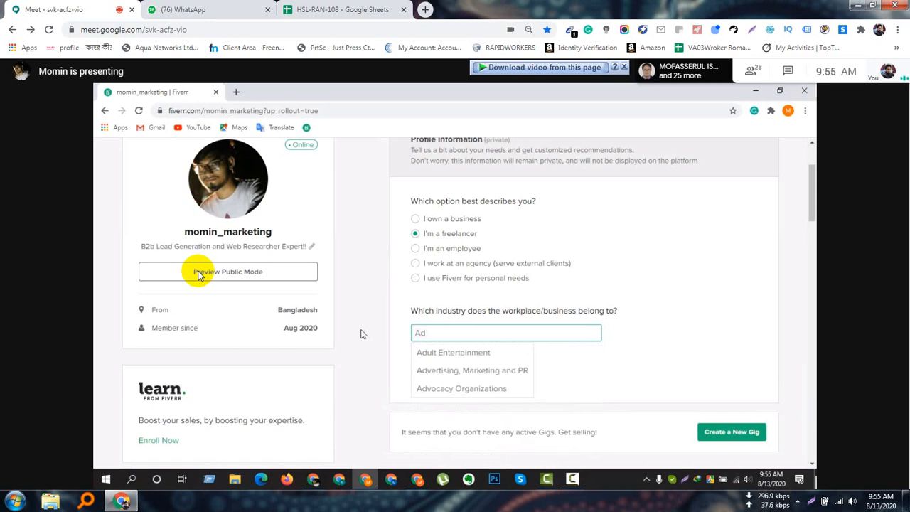
type("verti")
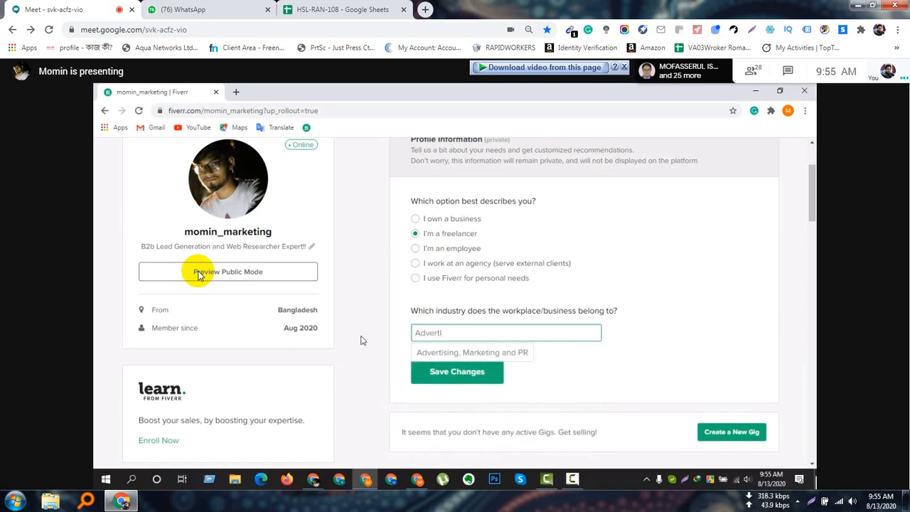
left_click(433, 351)
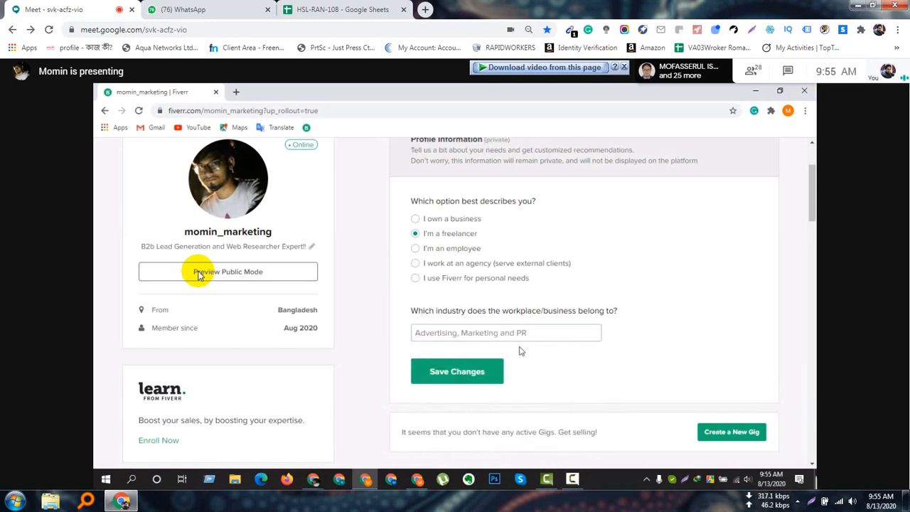
left_click(476, 373)
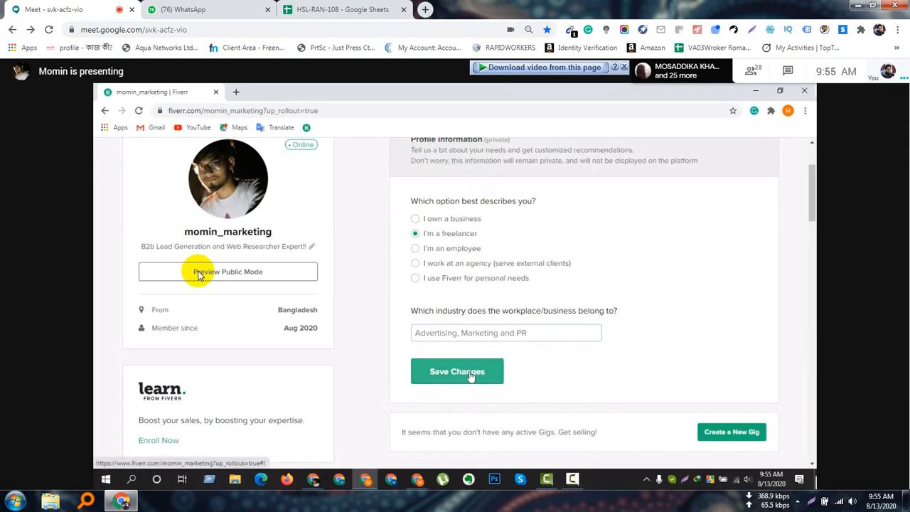
Start creating a new gig and continue through the seller onboarding overview, including the page on things to steer clear of.
left_click(739, 435)
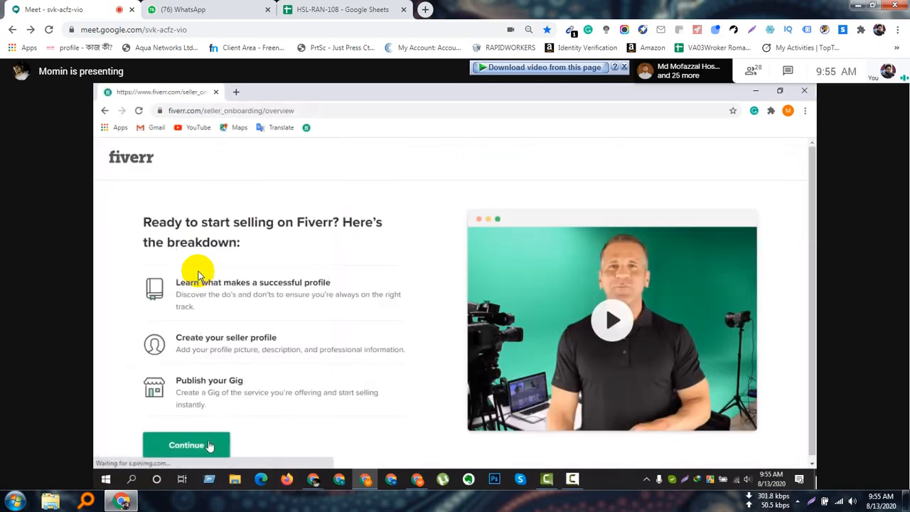
left_click(210, 446)
left_click(450, 448)
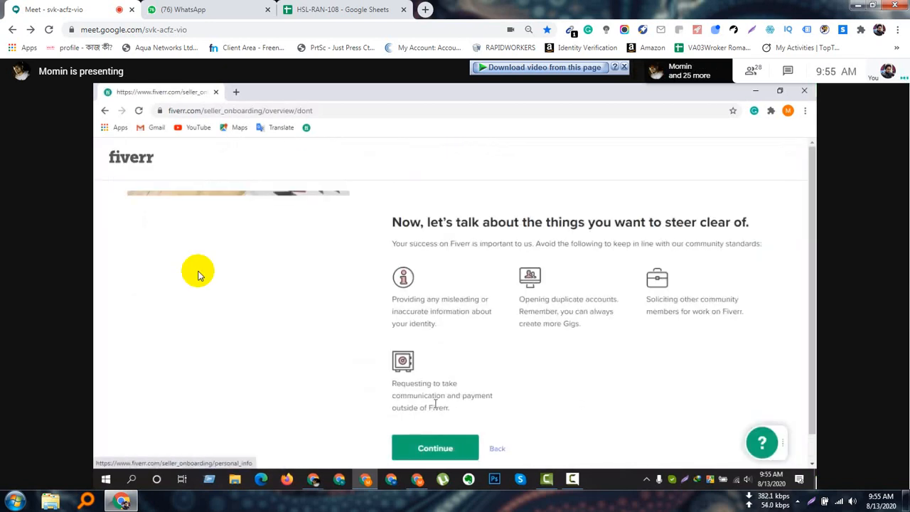
left_click(435, 447)
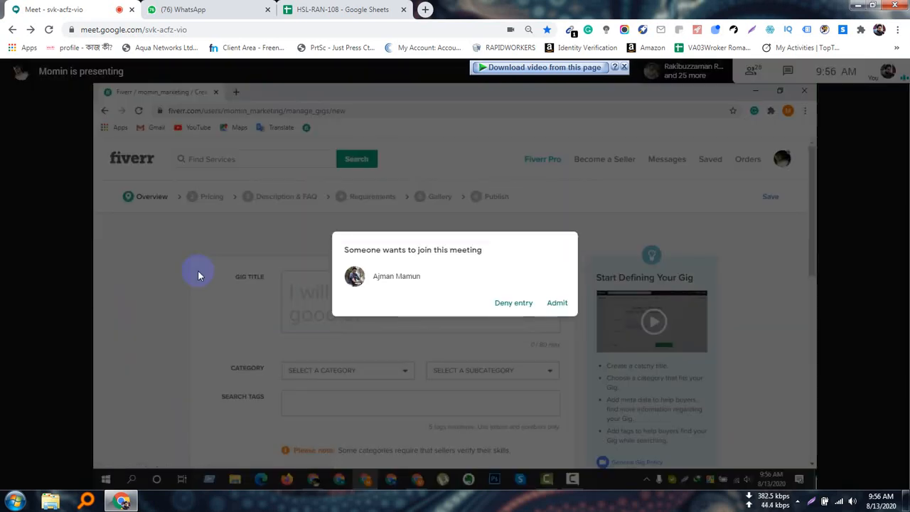
Admit the waiting participant to the meeting.
left_click(559, 304)
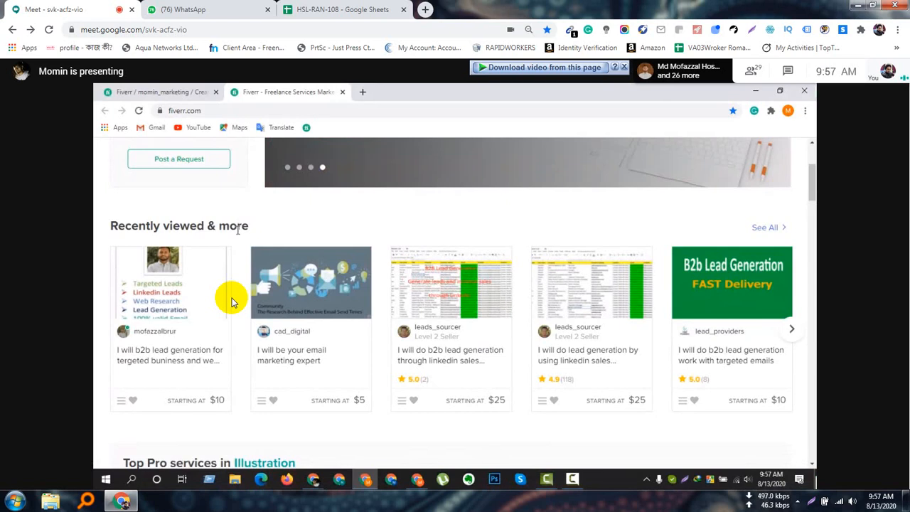
left_click(321, 6)
left_click(237, 5)
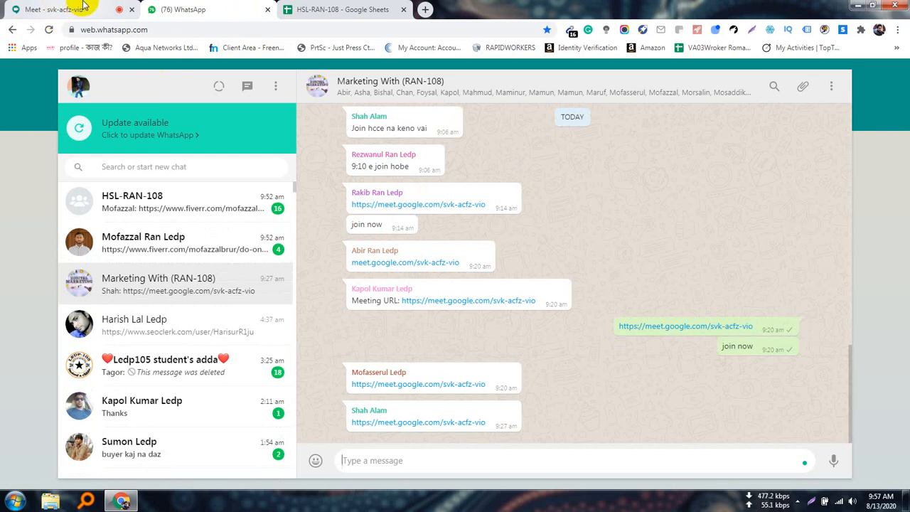
left_click(57, 9)
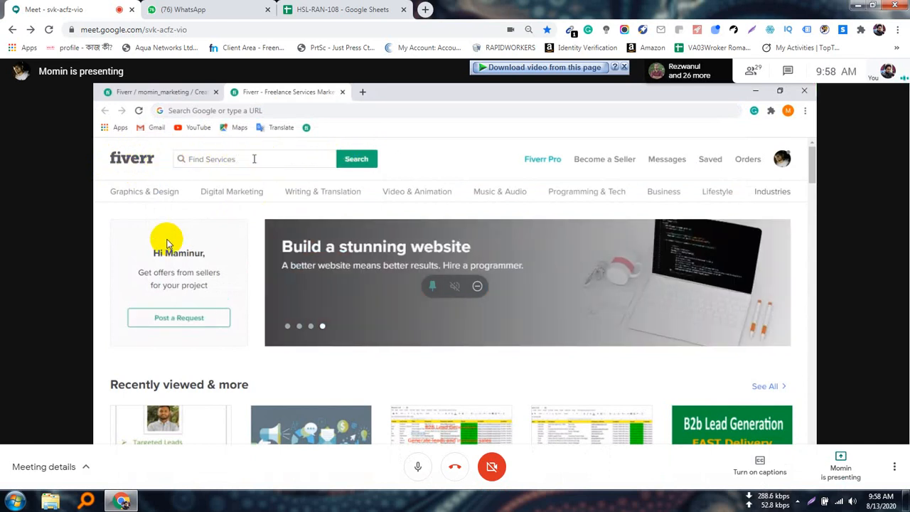
Search Fiverr's services for "Lead Generation".
left_click(254, 159)
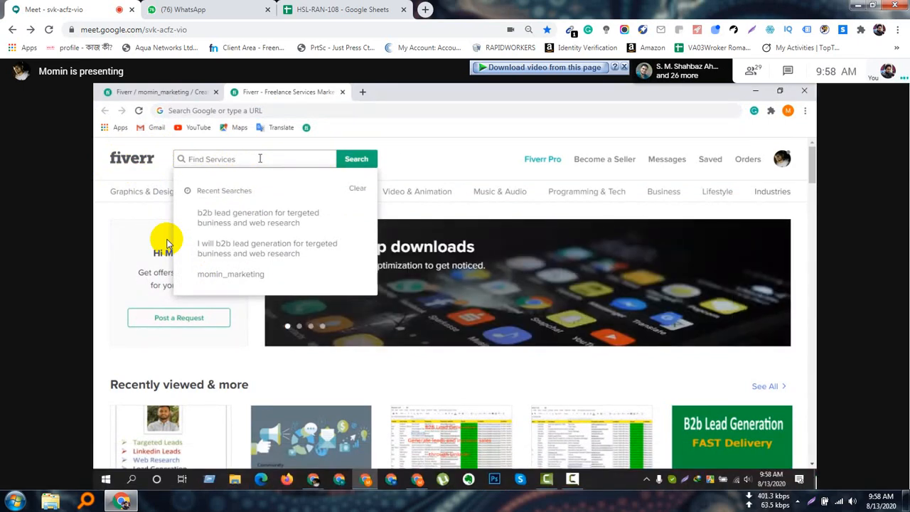
type("Lead ")
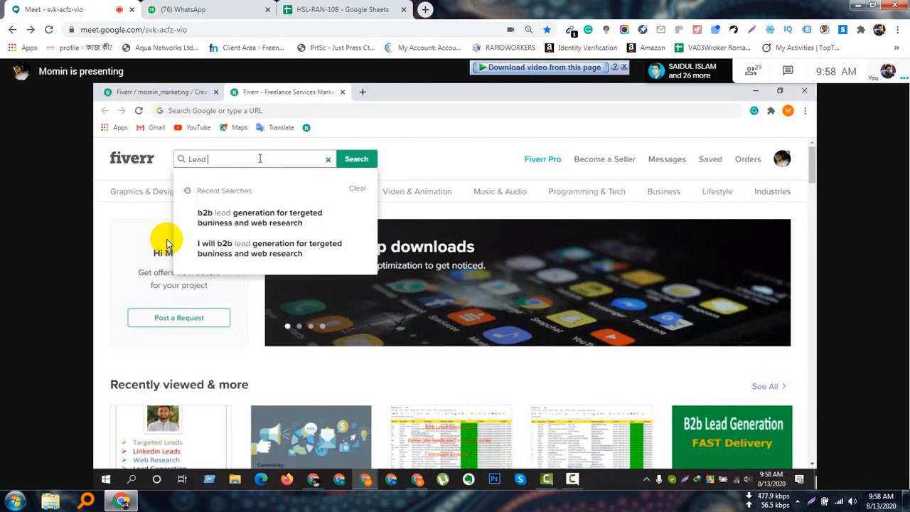
type("Gene")
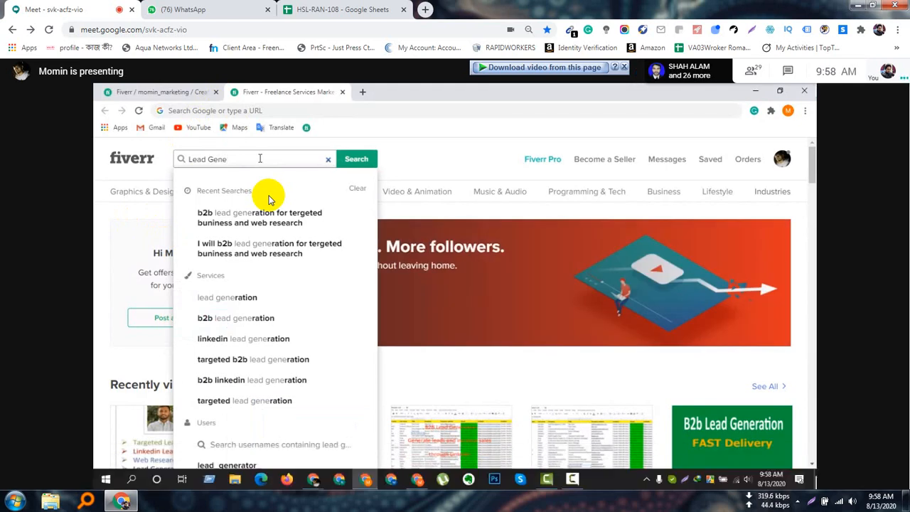
type("ration")
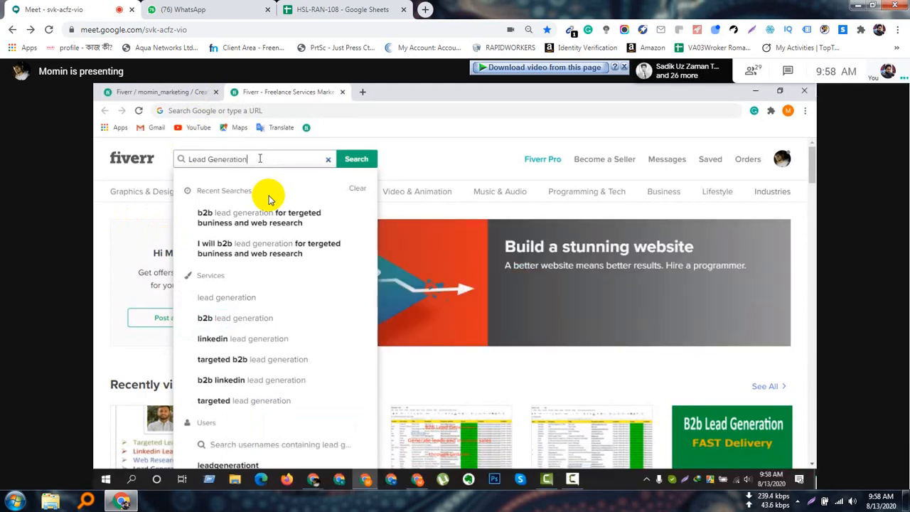
key("Return")
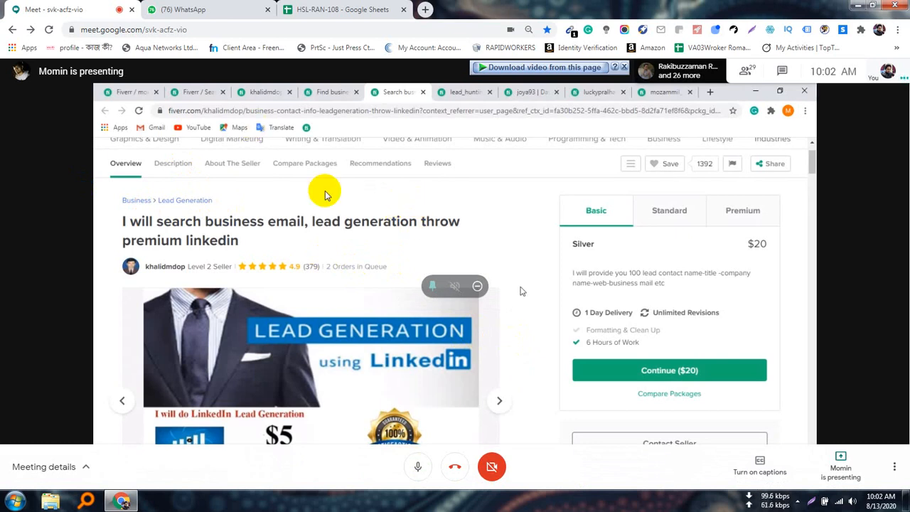
Look through the meeting's participant list and close the meeting details.
left_click(747, 73)
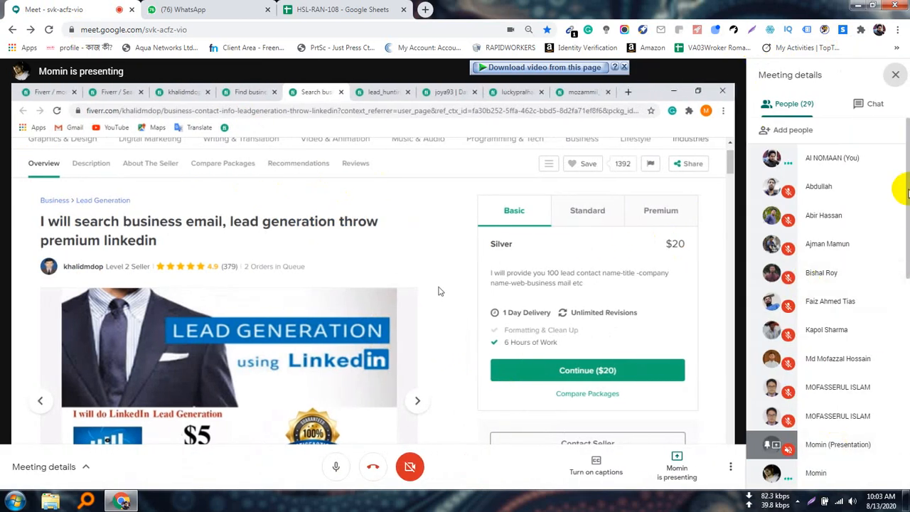
left_click_drag(907, 189, 902, 229)
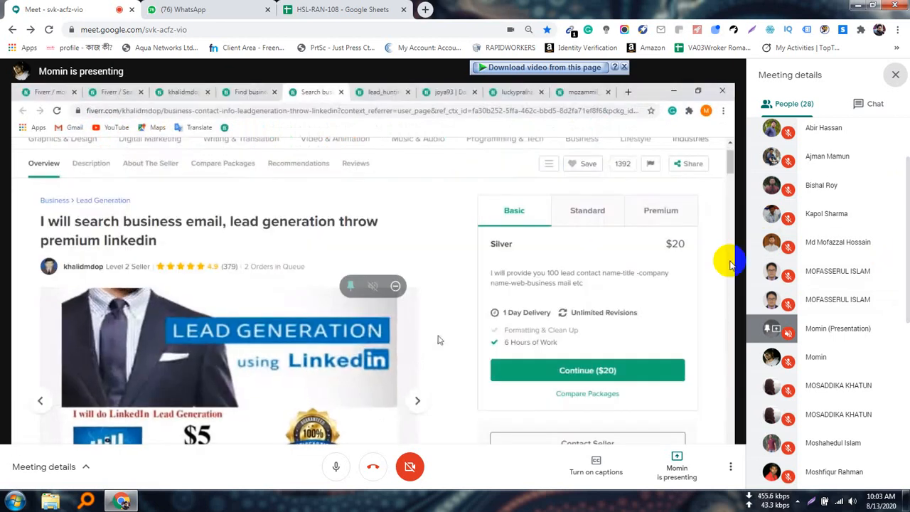
left_click(895, 74)
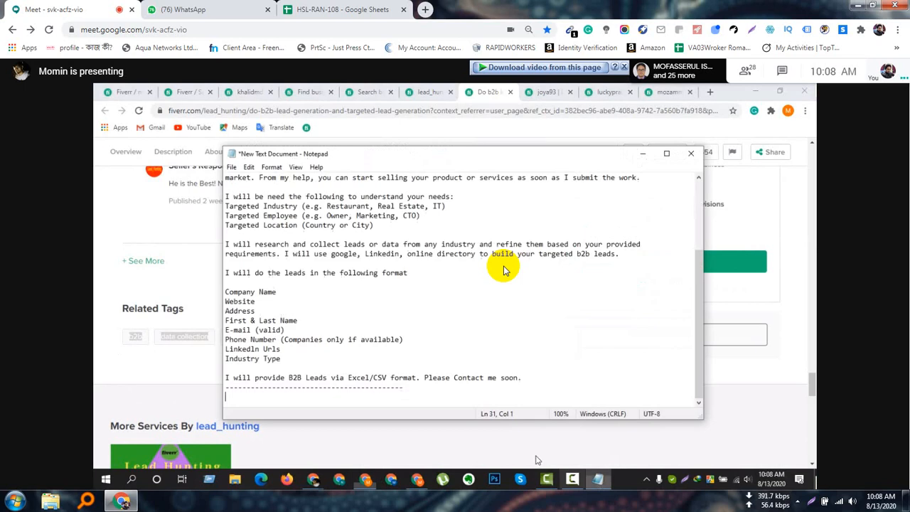
Paste the copied related tags on a new line above the dashed divider in the Notepad document and add a space after "b2b".
key("Return")
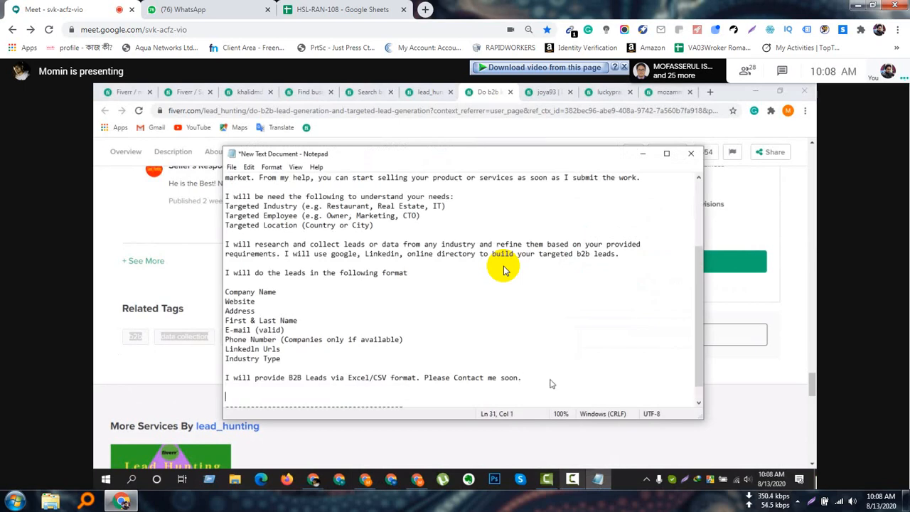
type("b2bdata collectionlead generationdata mining")
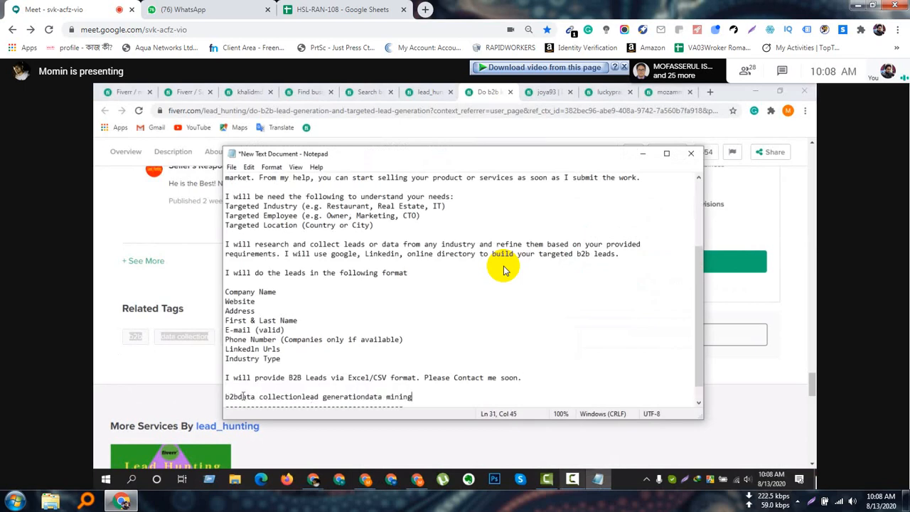
left_click(238, 397)
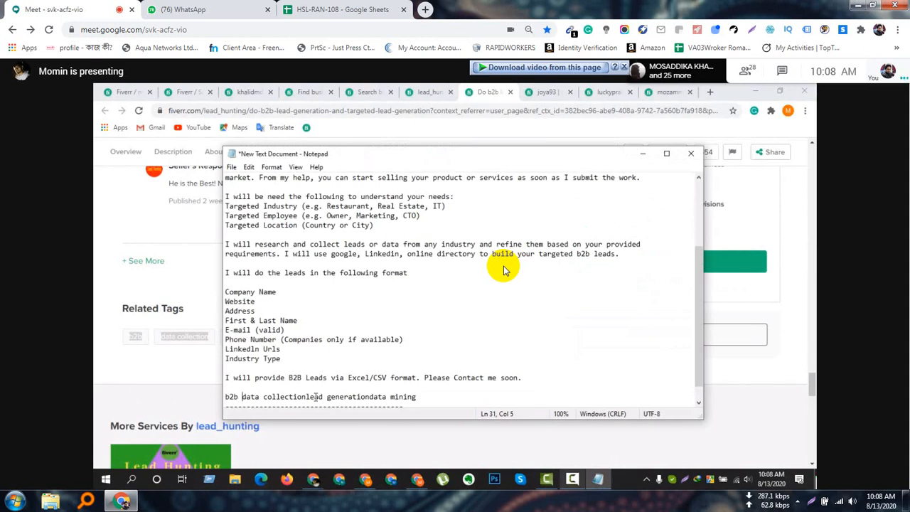
left_click_drag(406, 156, 511, 151)
left_click(410, 391)
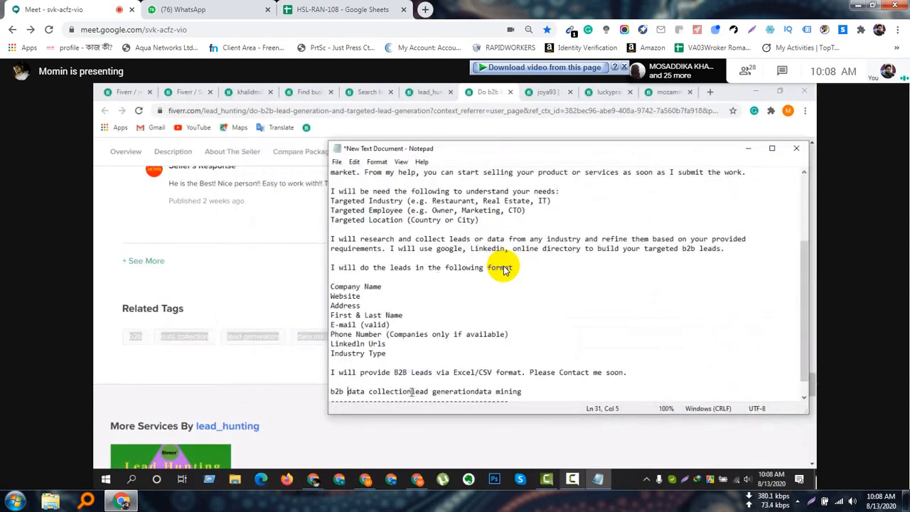
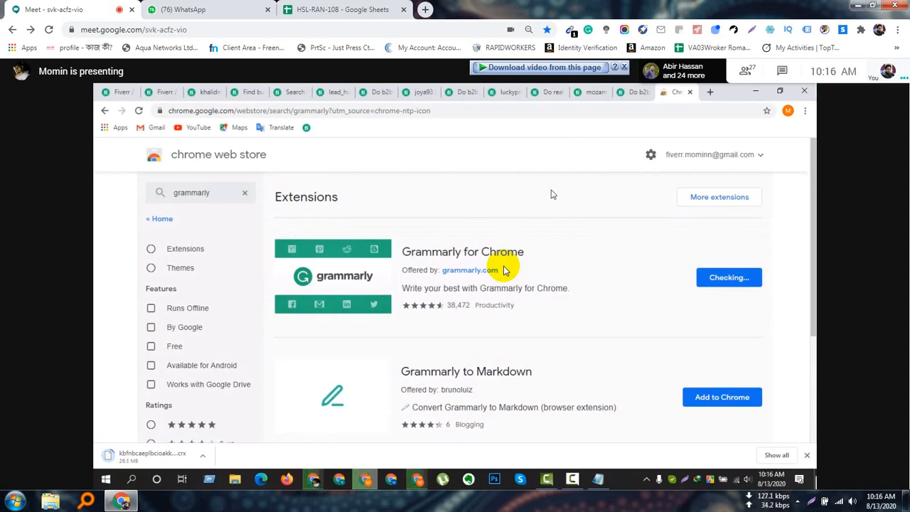
Open the Chrome extensions page in a new browser tab.
left_click(710, 92)
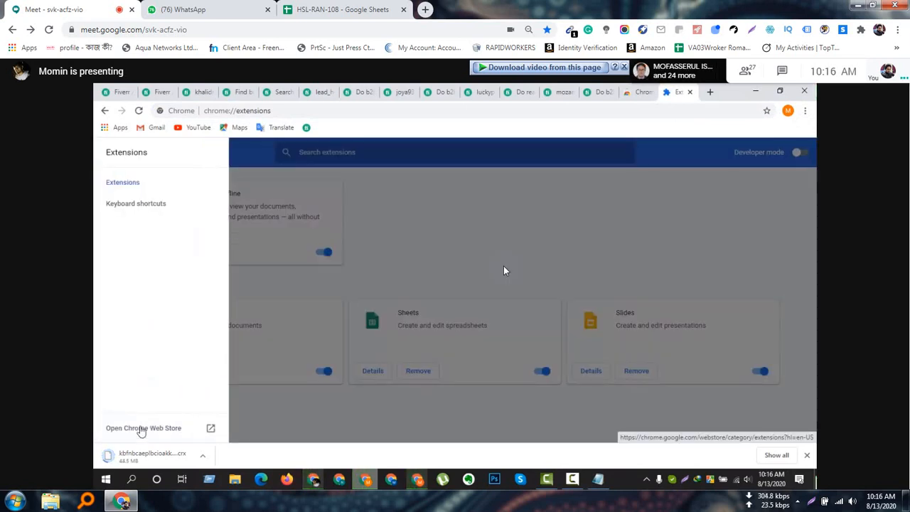
left_click(503, 266)
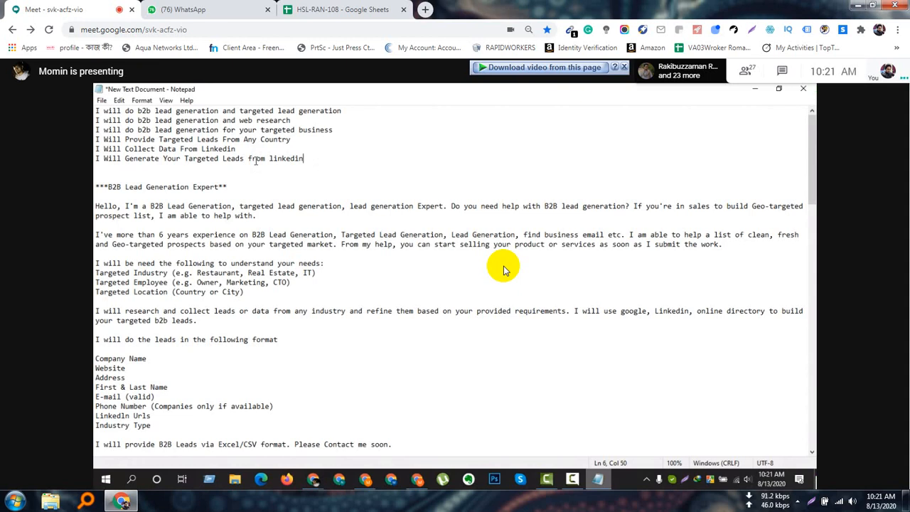
Place the text cursor below the last gig title in the Notepad document.
left_click(318, 173)
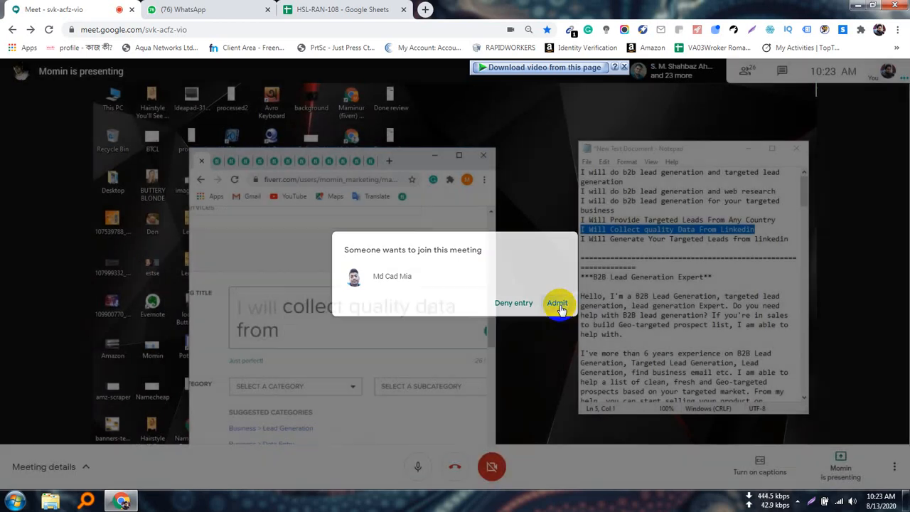
Admit the waiting participant to the meeting.
left_click(558, 304)
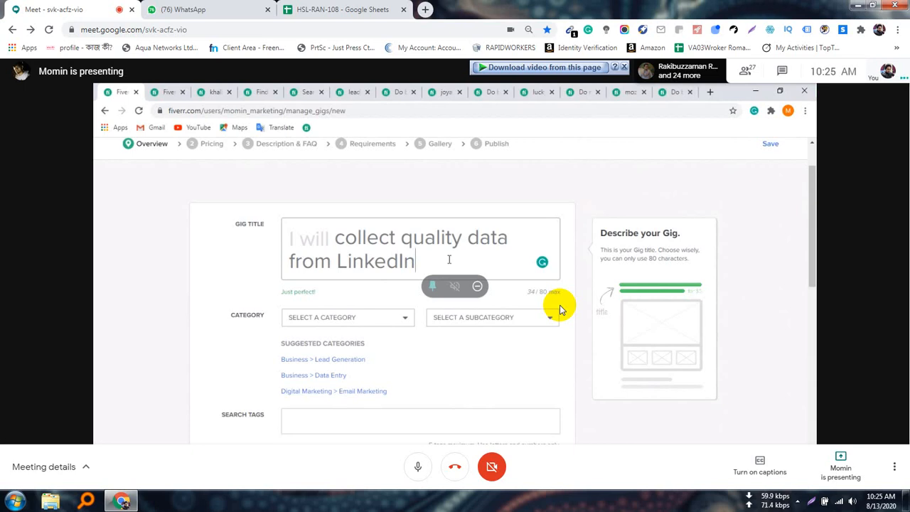
Switch to Notepad and add the line "I can collect quality data" below the existing gig titles.
key("alt+Tab")
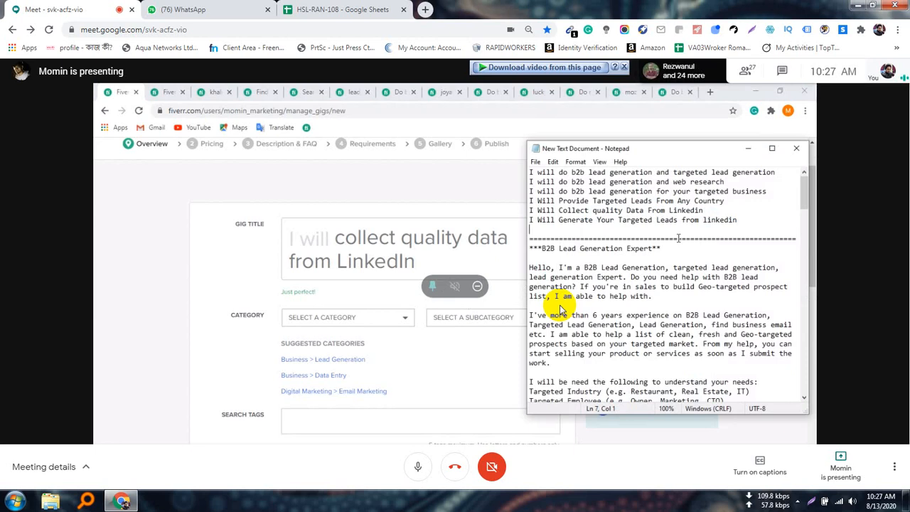
left_click(769, 219)
key("Return")
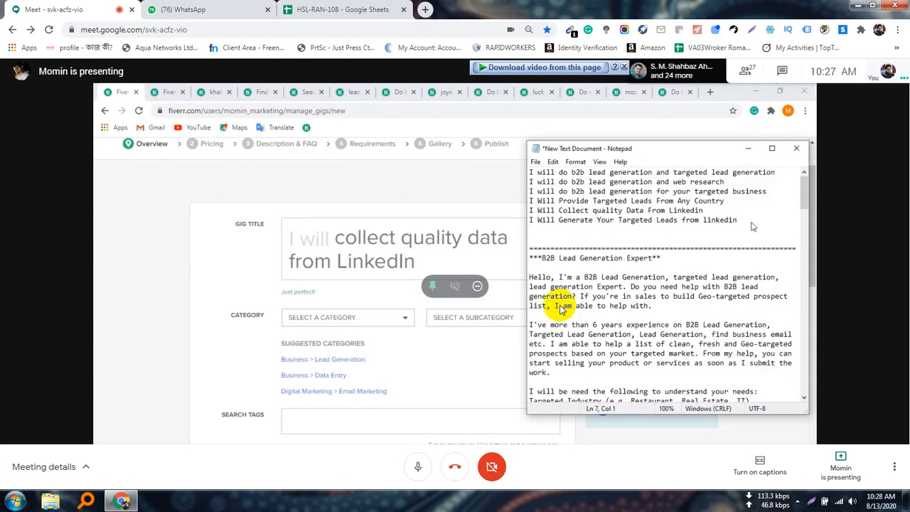
type("I can colle")
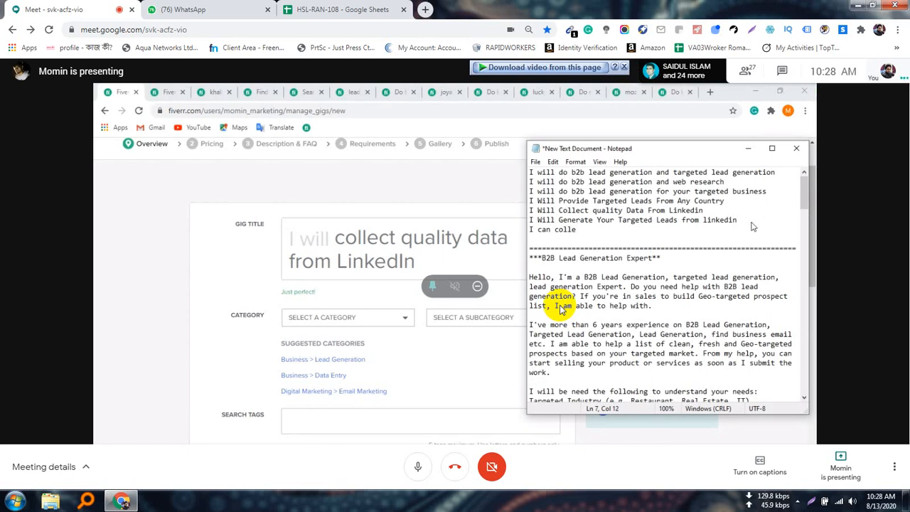
type("ct quall")
type("y")
key("BackSpace")
key("BackSpace")
type("i")
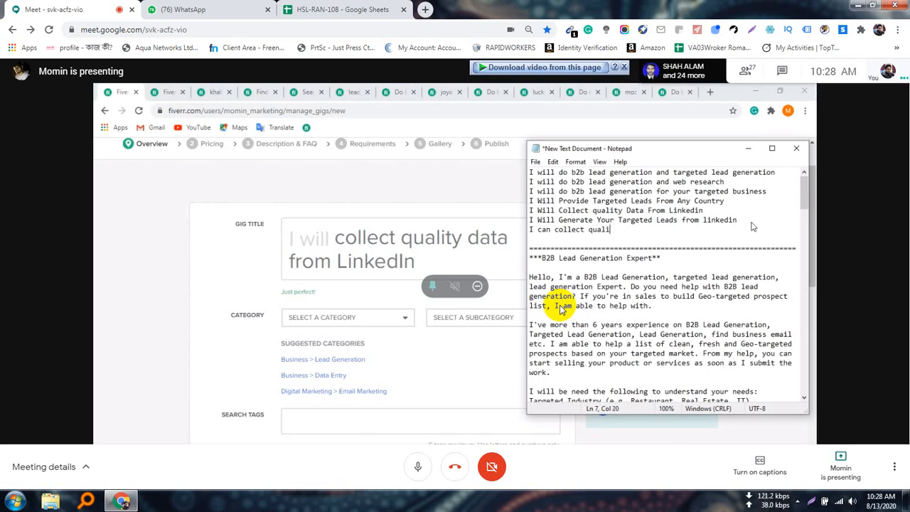
type("ty data")
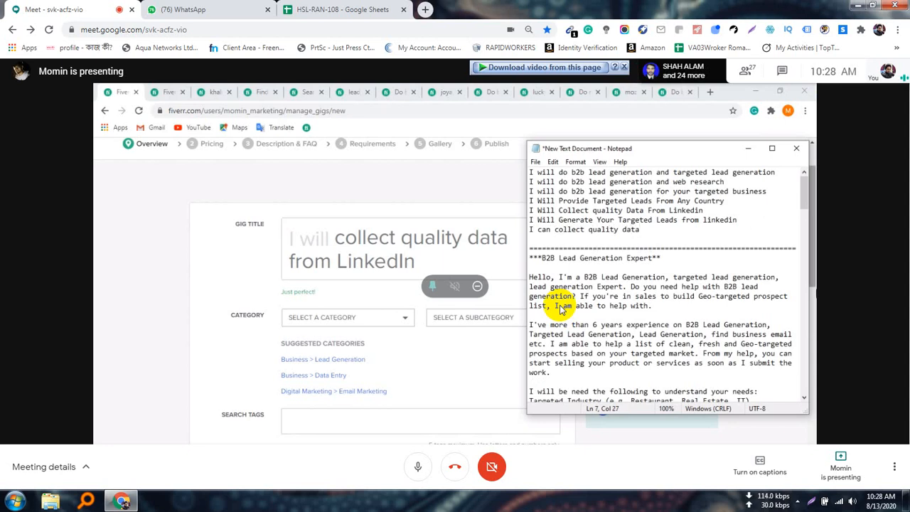
Replace "can" with "Will" in the new gig title line.
left_click(551, 229)
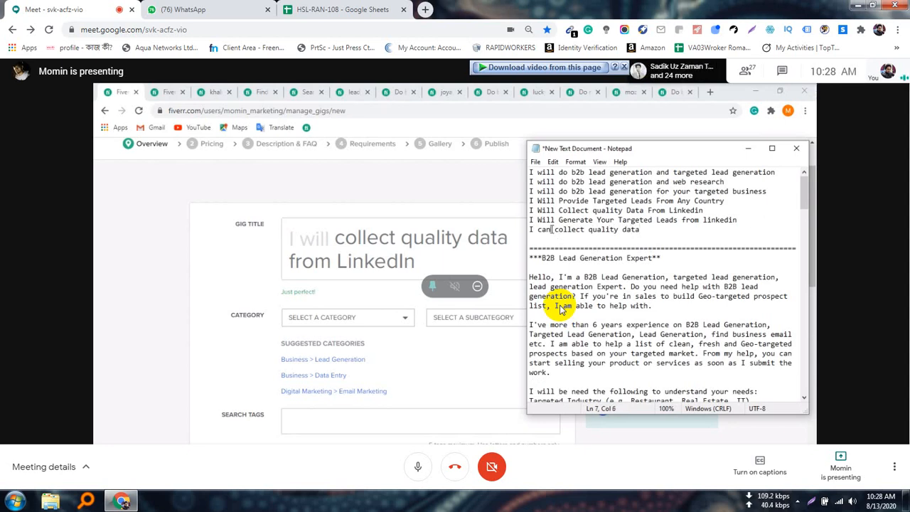
key("BackSpace")
key("BackSpace")
key("BackSpace")
type("Will")
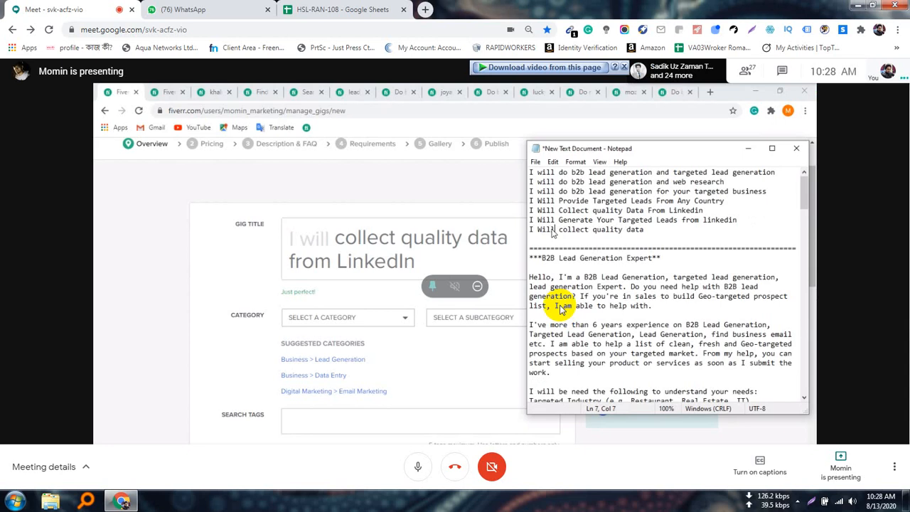
Extend the new gig title line with "from linkedin data for you".
left_click(666, 232)
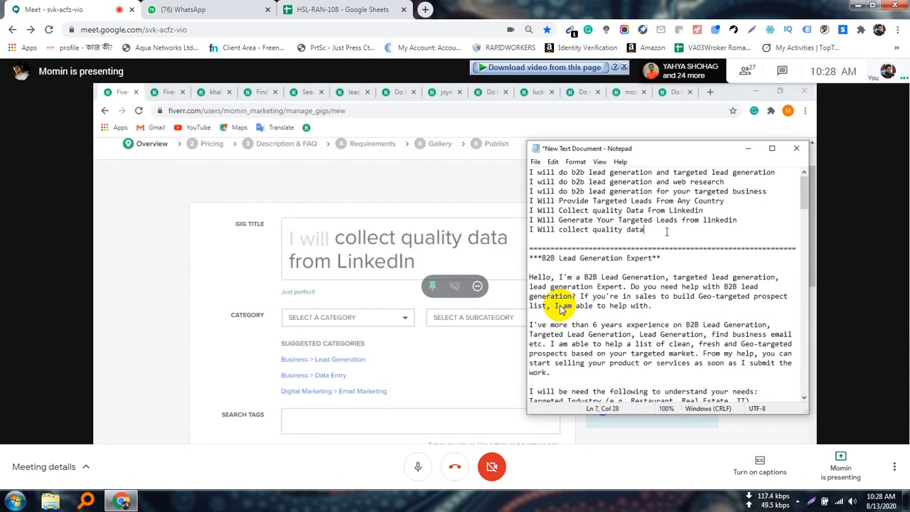
type("f")
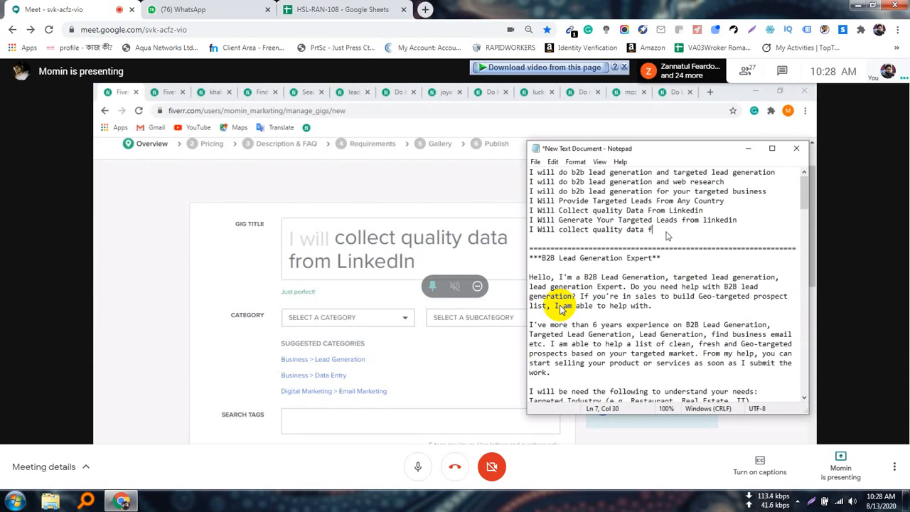
type("rom linkedin ")
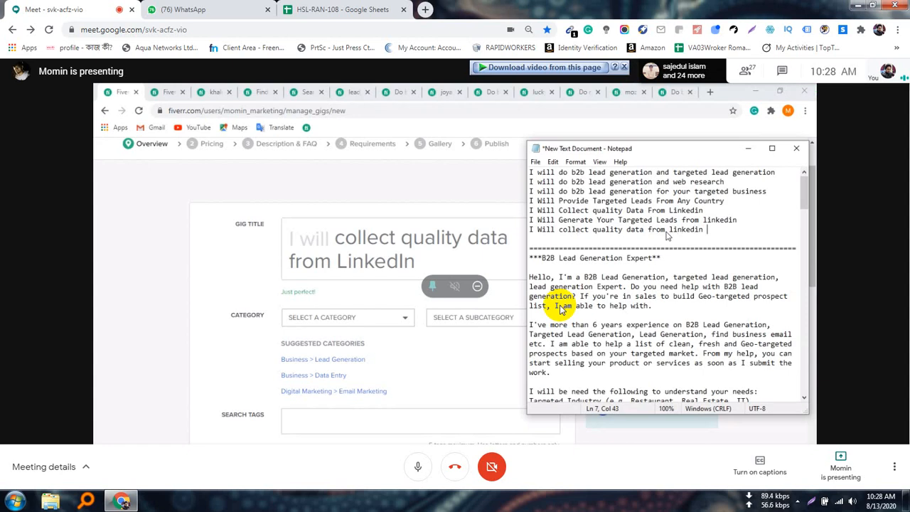
type("data for you")
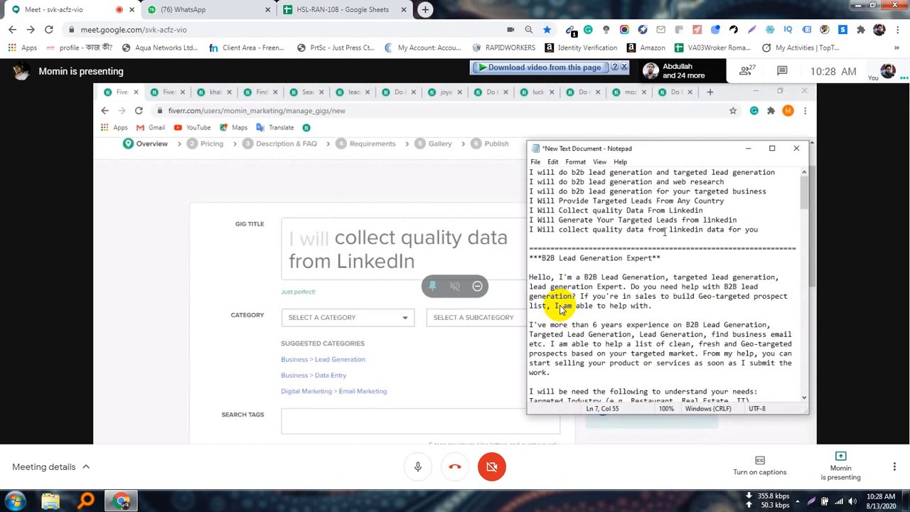
Insert a blank line above the new gig title, remove its second "data", and save the document.
left_click(766, 220)
key("Return")
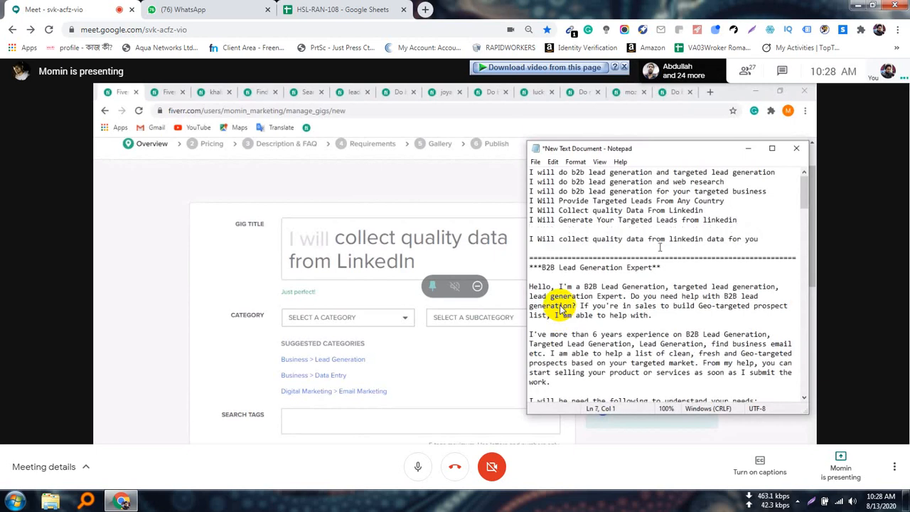
left_click(765, 239)
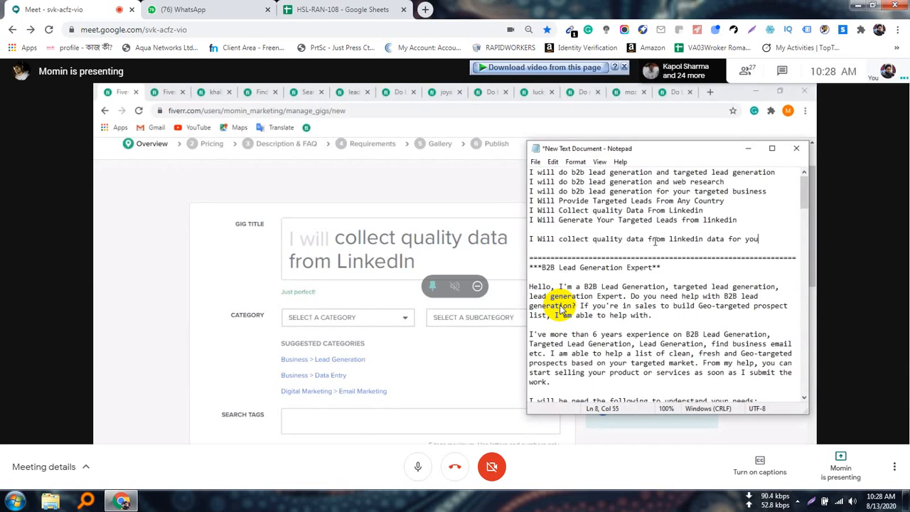
double_click(710, 239)
key("BackSpace")
key("Delete")
left_click(748, 239)
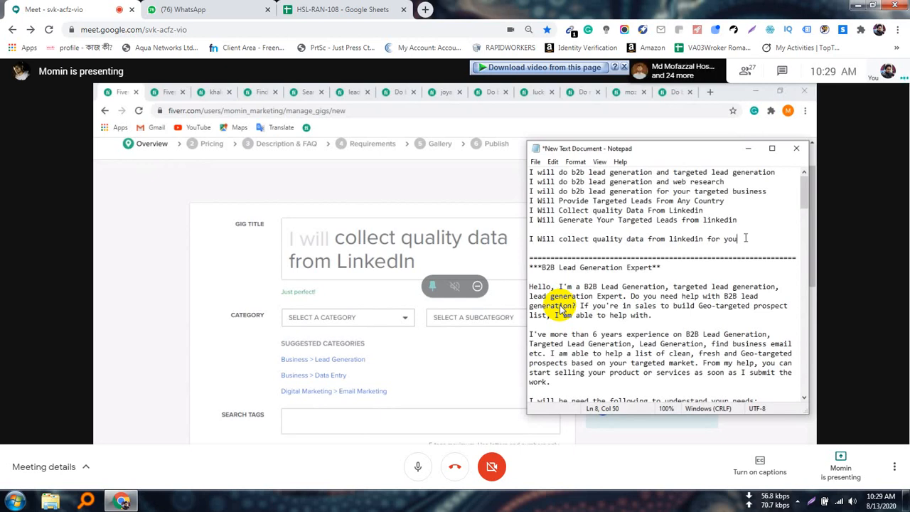
key("ctrl+s")
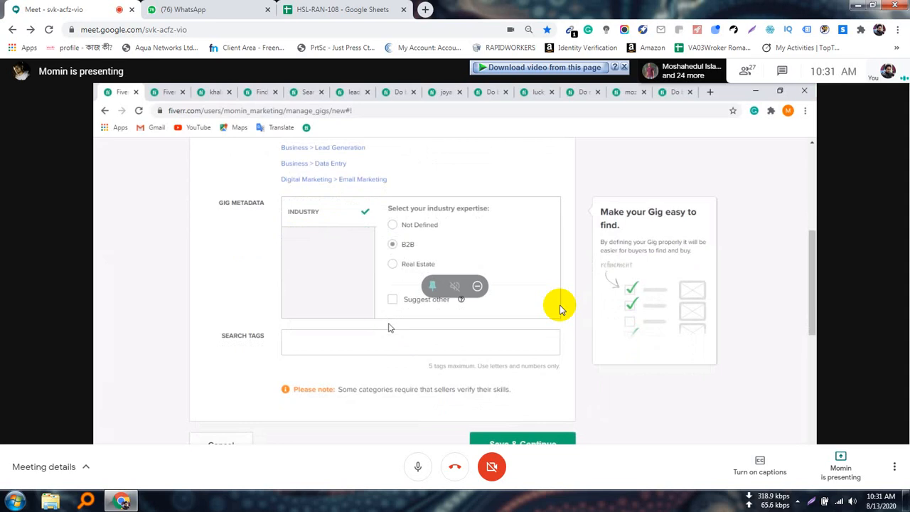
Enter "LEAD GENERATION" and "LINKEDIN LEAD GENERATION" as the gig's search tags.
scroll(390, 313, "down", 1)
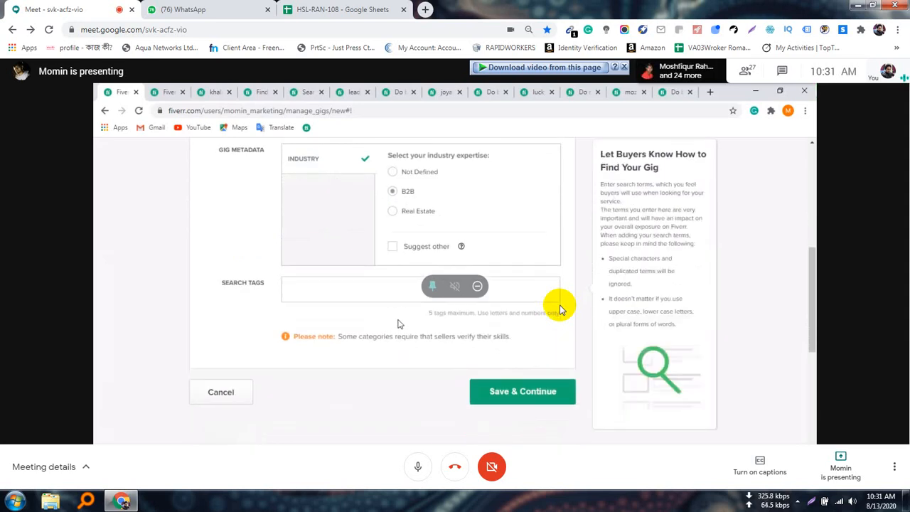
left_click(398, 294)
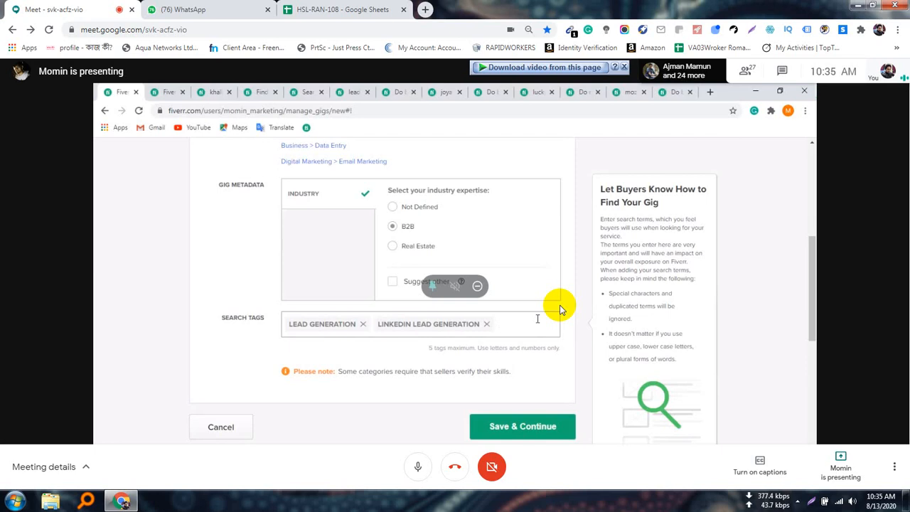
left_click(538, 319)
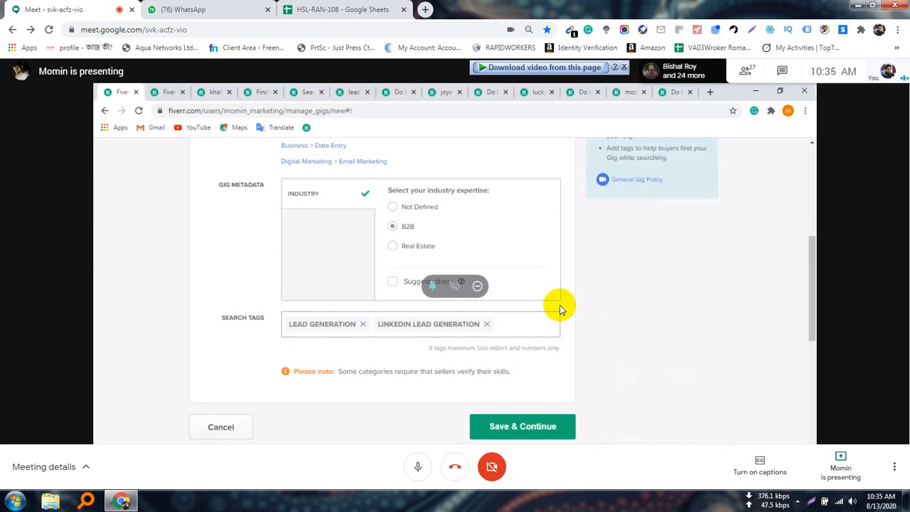
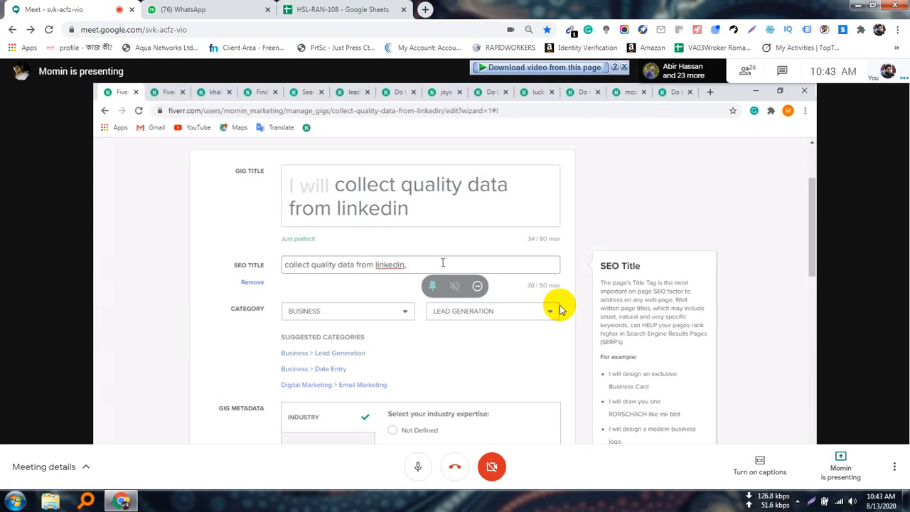
Extend the gig's SEO title with "b2b, email" after "linkedin,", keeping it within the 50-character limit.
type("b2b")
left_click(471, 243)
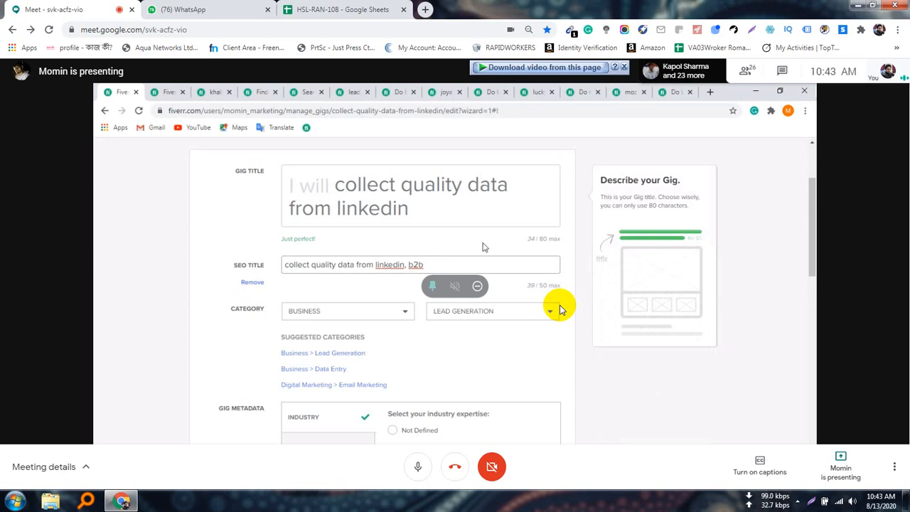
type(",")
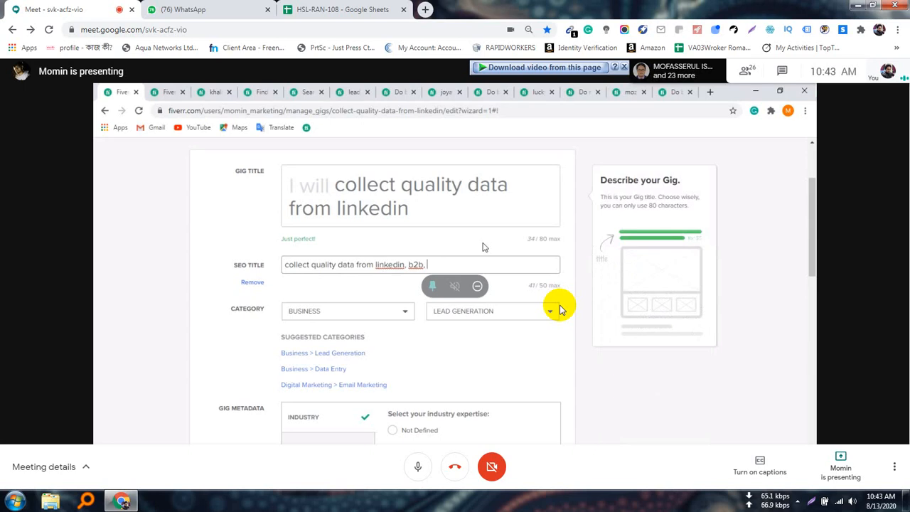
type("email ")
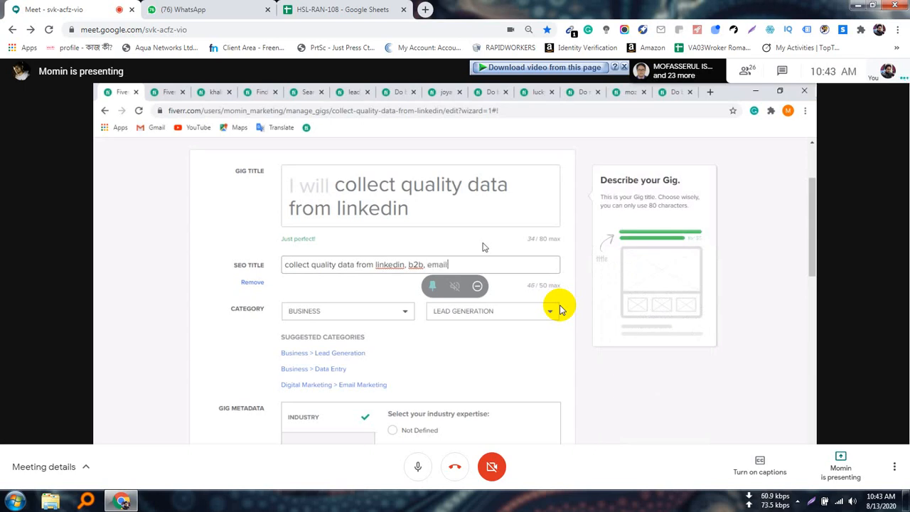
type("lis")
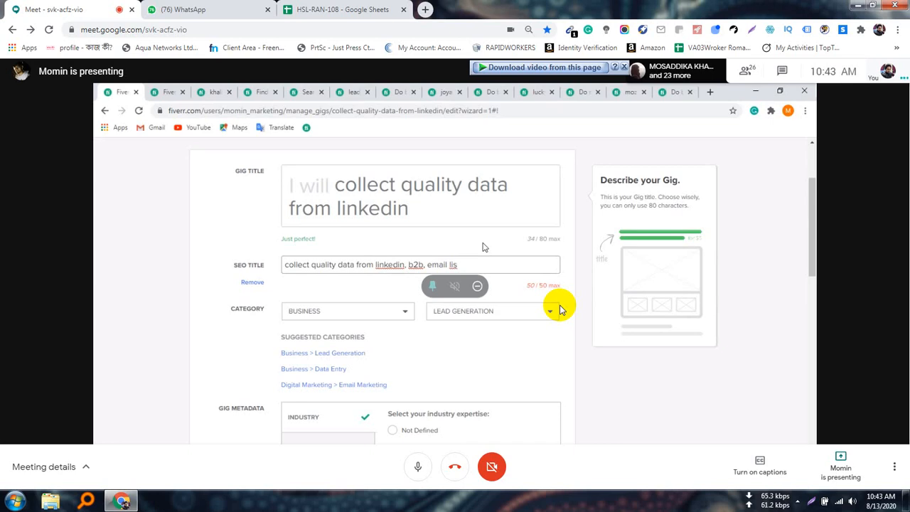
key("BackSpace")
key("BackSpace")
key("BackSpace")
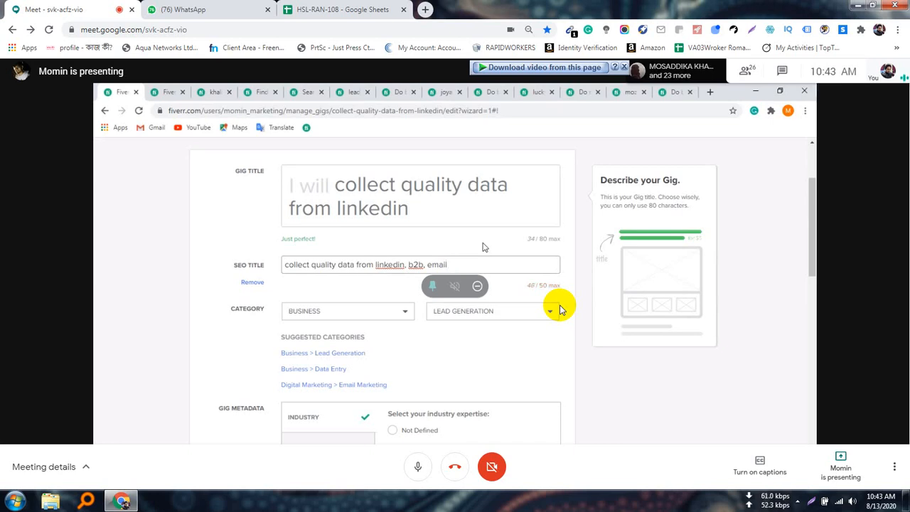
key("BackSpace")
key("BackSpace")
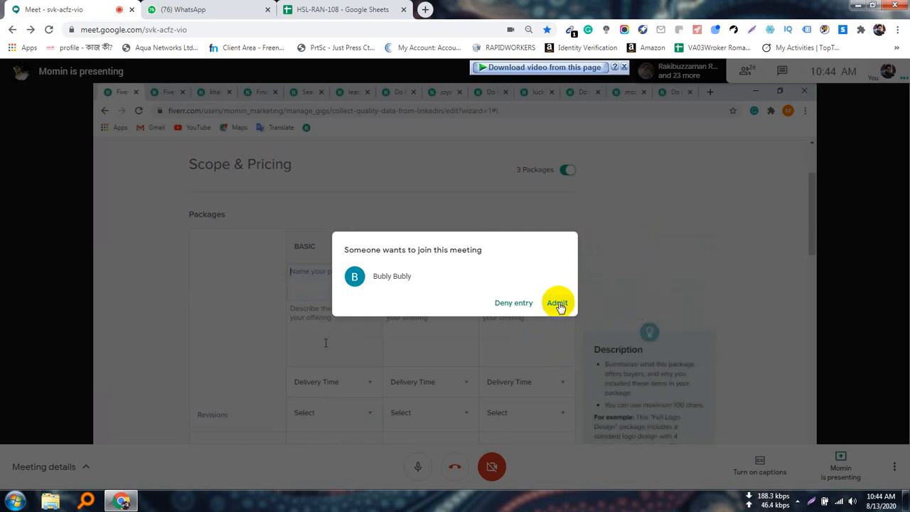
Admit the waiting participant to the meeting.
left_click(558, 304)
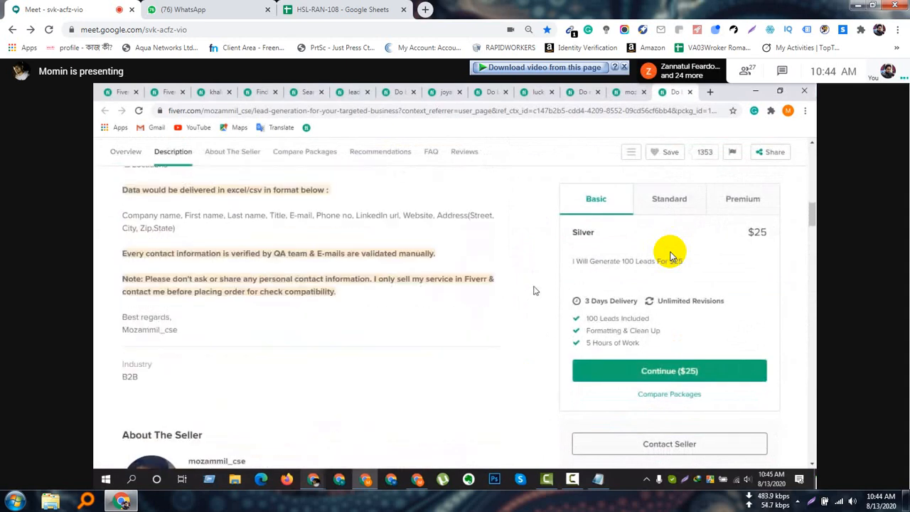
Continue the Basic package description with "valid leads+0% bounce rate", correcting the misspelled "bounce" through the spelling suggestions.
scroll(535, 290, "down", 1)
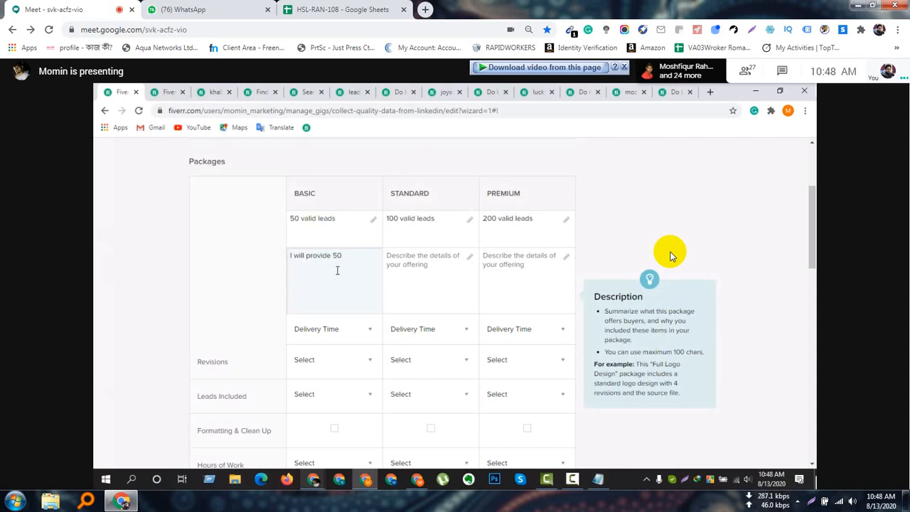
type("valid leads")
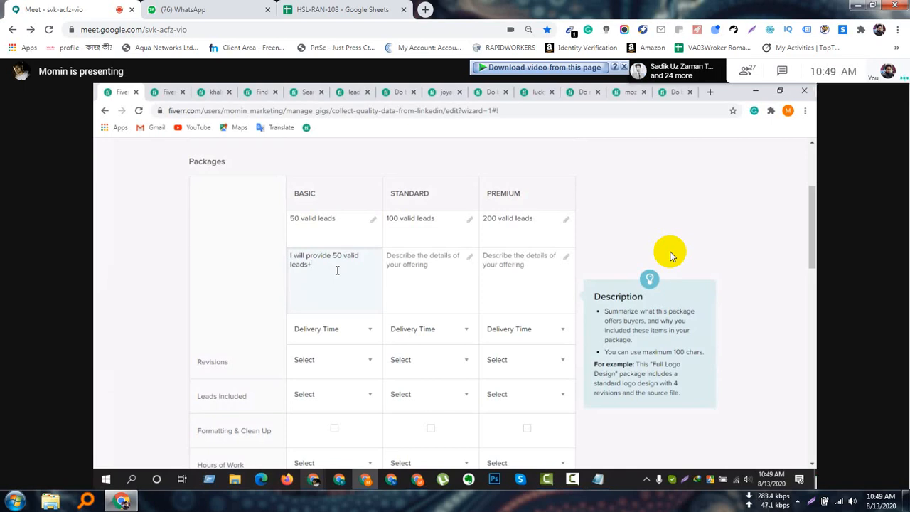
type("o")
type("% bou")
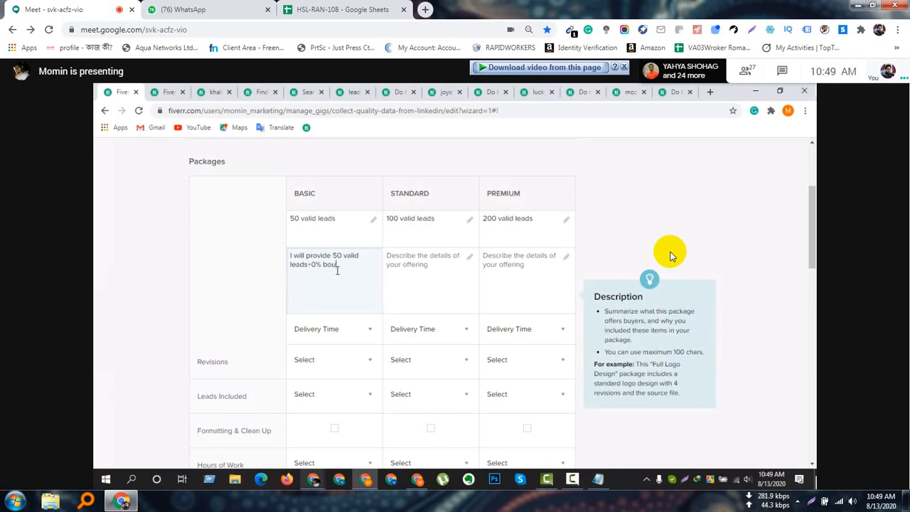
type("nch")
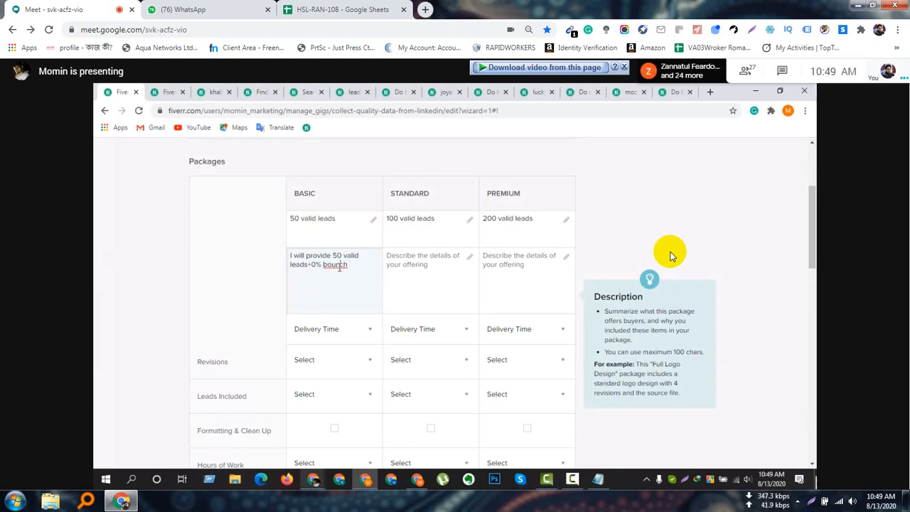
right_click(340, 266)
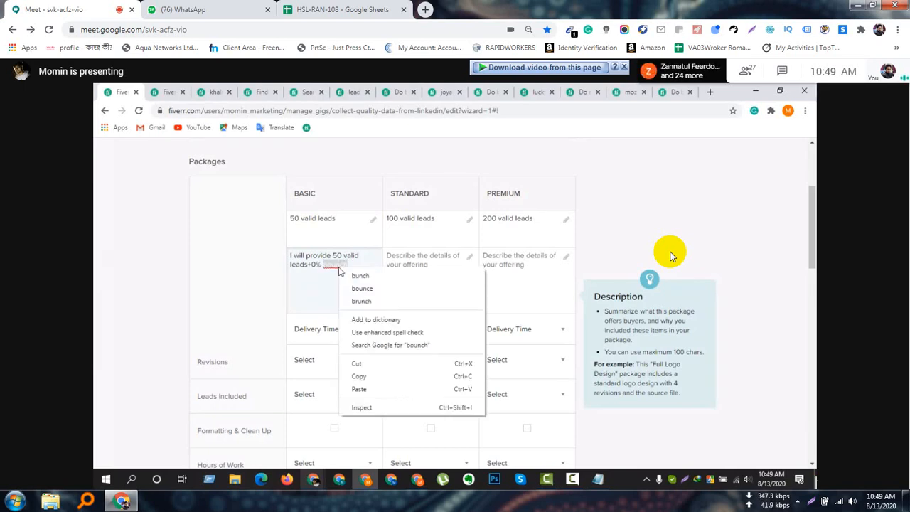
left_click(384, 288)
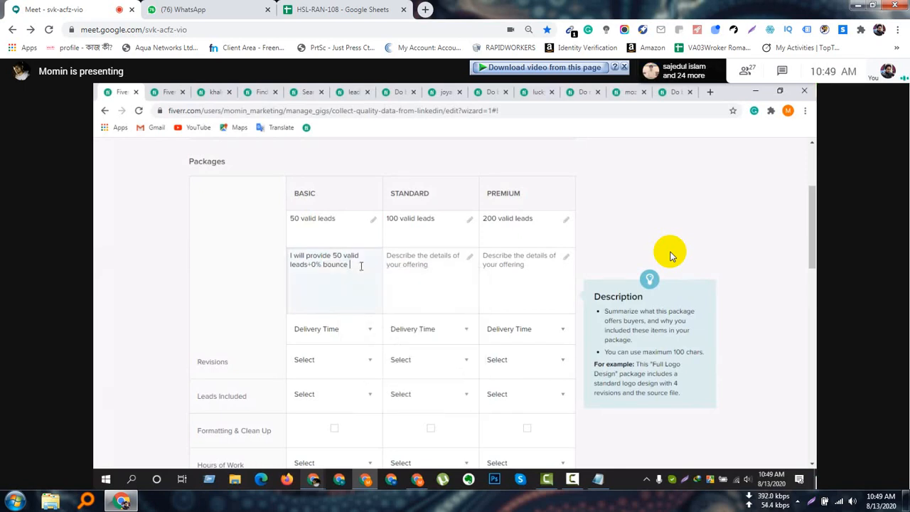
type("rate+1")
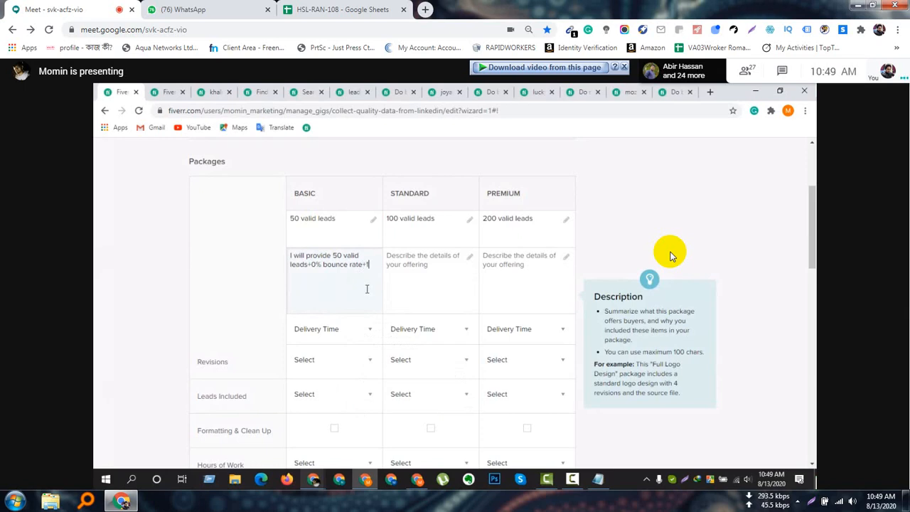
Finish the Basic package description with "+100% satisfaction", correcting the spelling of "satisfaction".
type("00% sat")
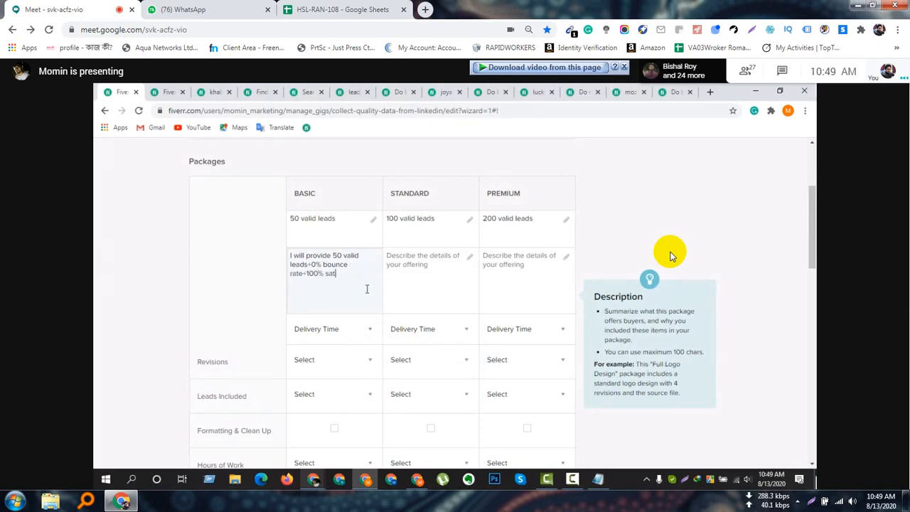
type("isfaction")
right_click(350, 275)
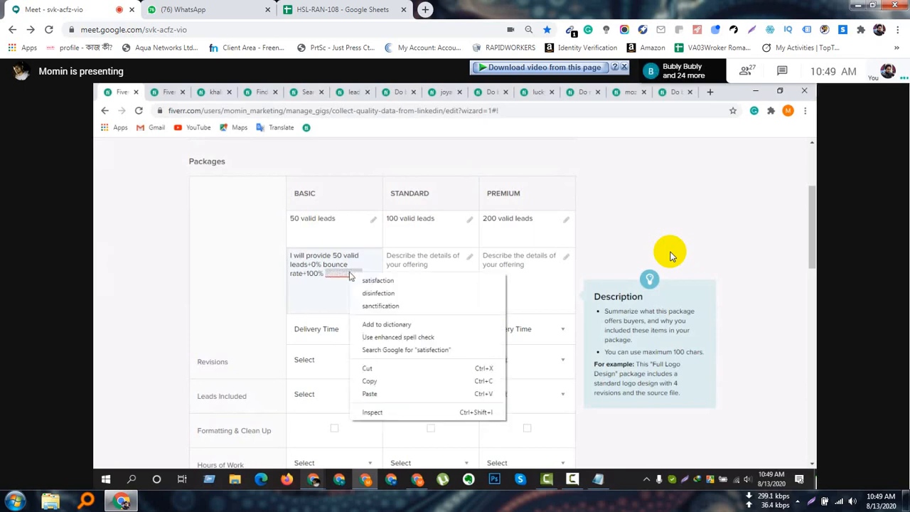
left_click(367, 281)
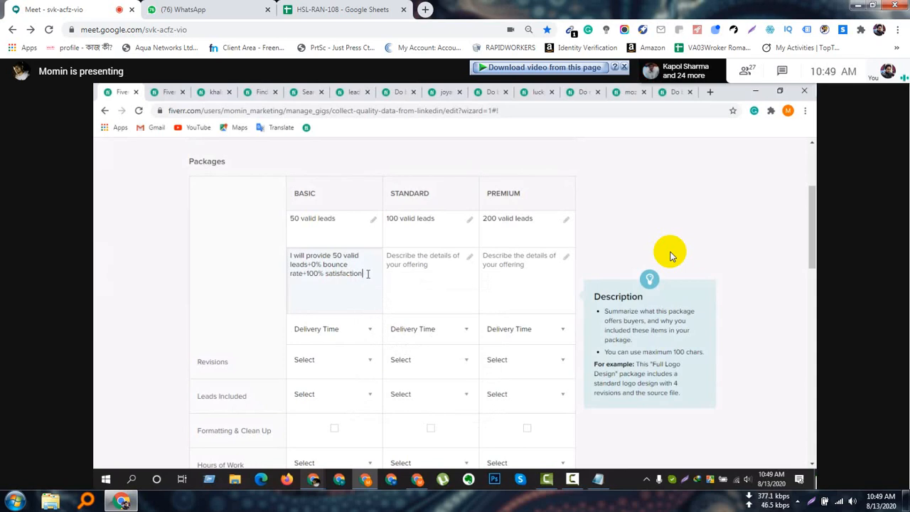
Copy the Basic package description into the Standard package and enter 100 for its number of leads.
left_click_drag(367, 273, 283, 259)
key("ctrl+c")
left_click(422, 281)
key("ctrl+v")
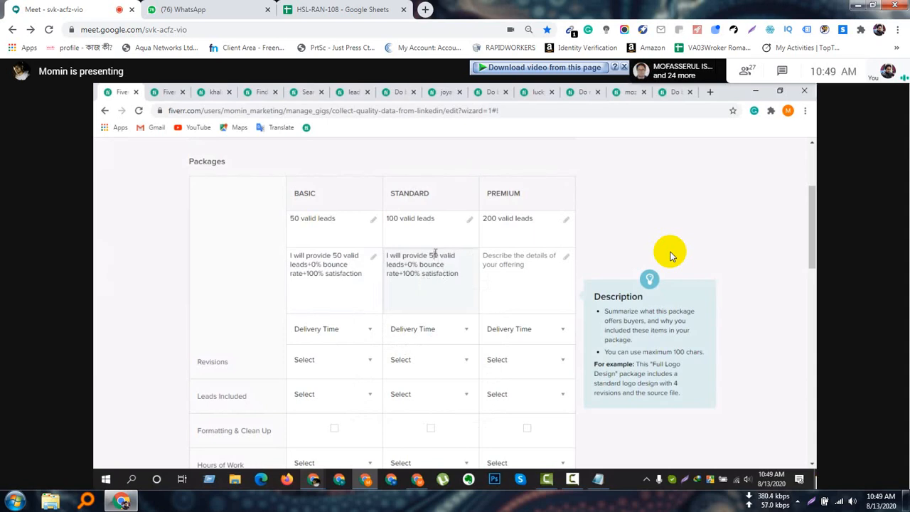
key("BackSpace")
type("100")
Reuse the copied description for the Premium package with 200 valid leads, and correct the Standard description to 100 valid leads.
left_click(517, 266)
key("ctrl+v")
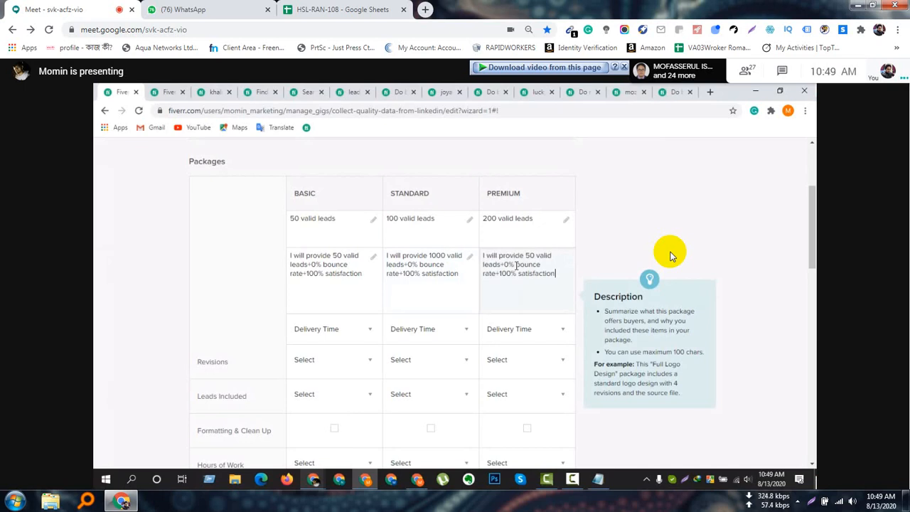
left_click(529, 256)
key("BackSpace")
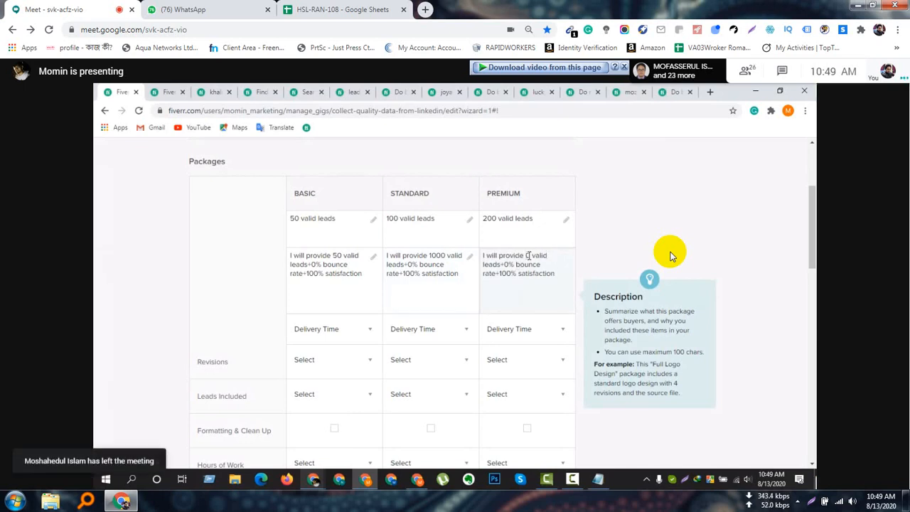
type("200")
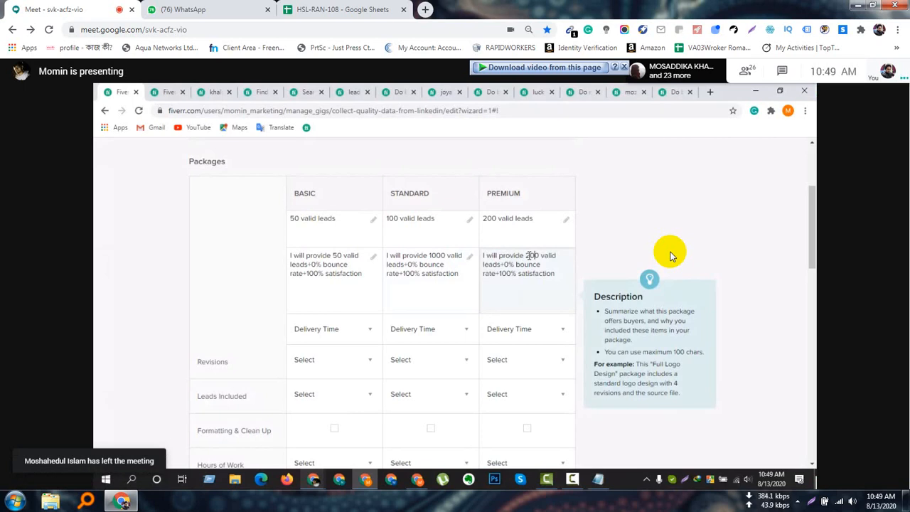
left_click(440, 261)
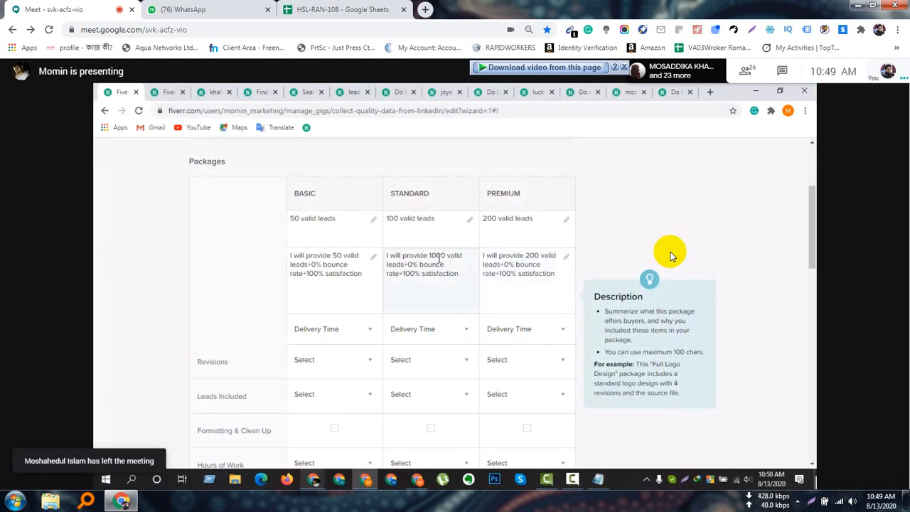
left_click(506, 299)
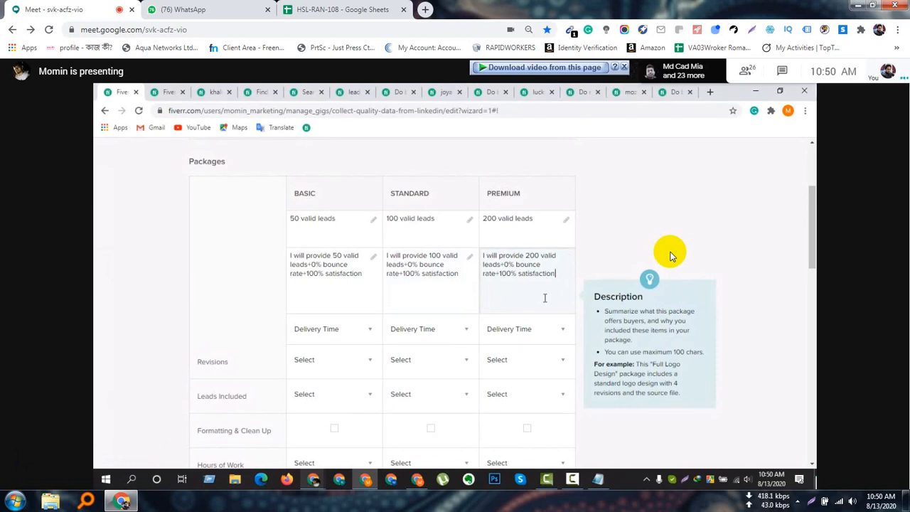
Set the delivery times to 1 day for Basic, 2 days for Standard and 3 days for Premium.
scroll(356, 299, "down", 1)
left_click(343, 280)
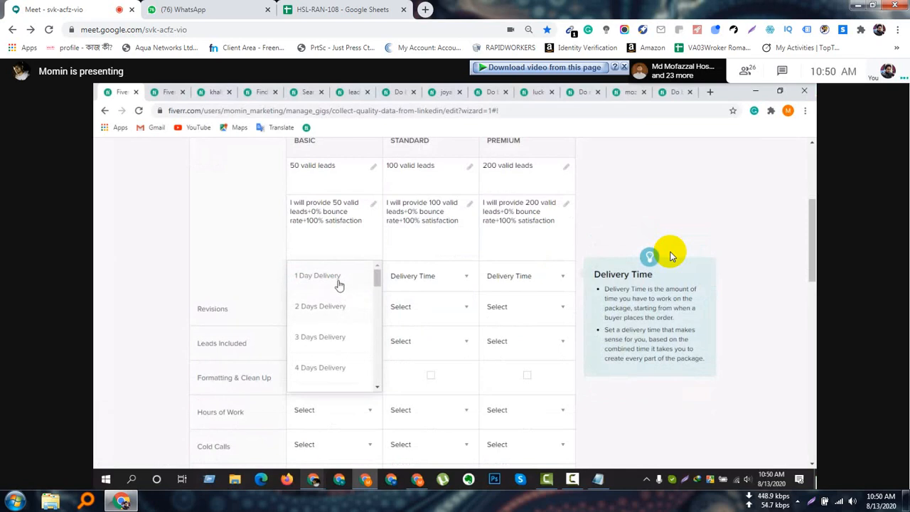
left_click(339, 284)
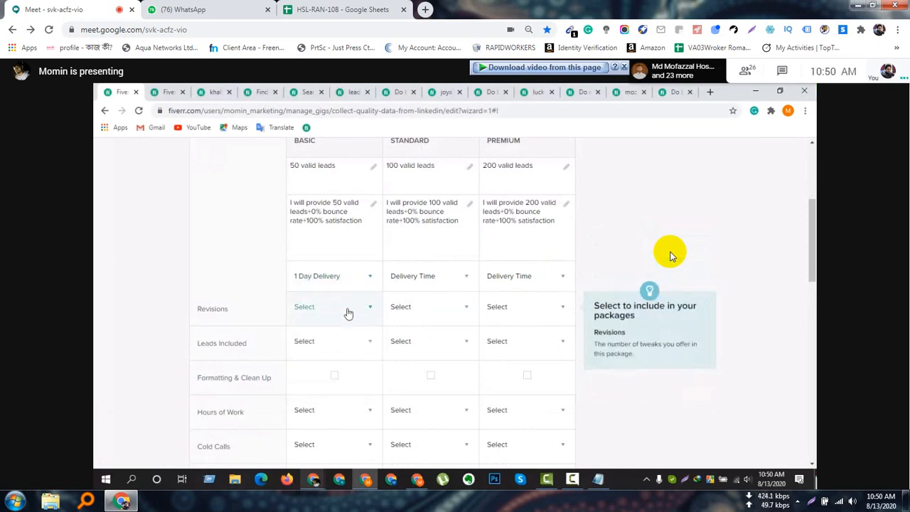
left_click(347, 310)
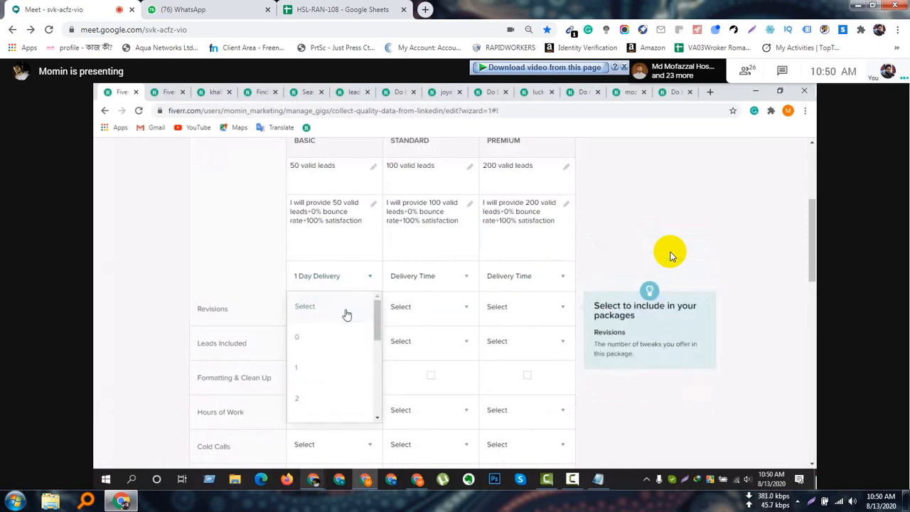
left_click(437, 280)
left_click(443, 309)
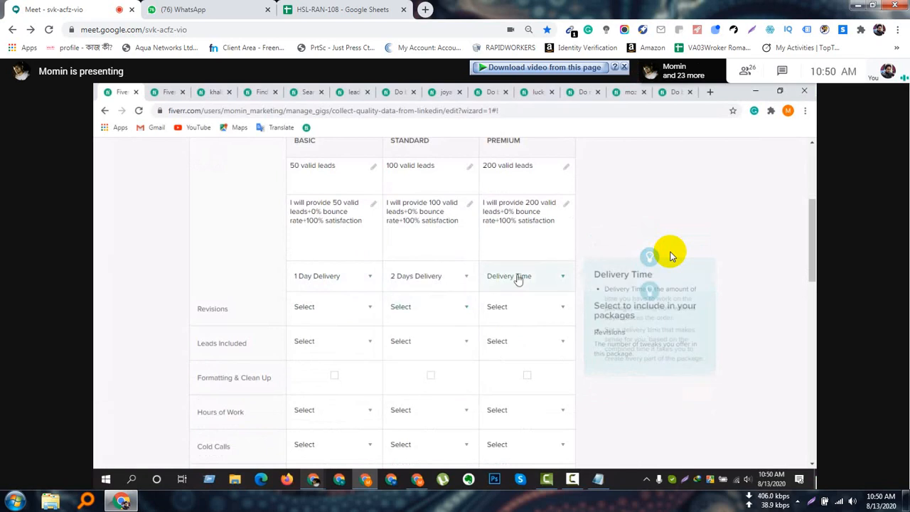
left_click(520, 277)
left_click(524, 337)
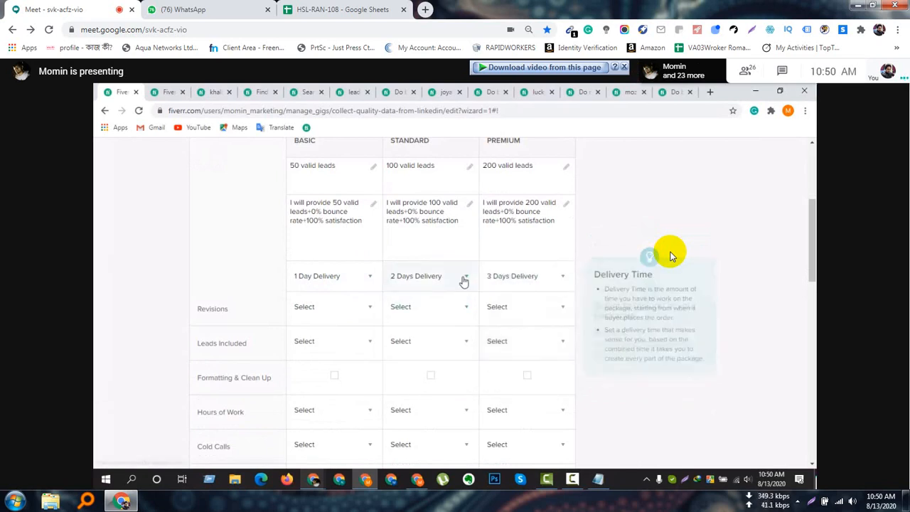
Set the revisions to Unlimited for the Basic, Standard and Premium packages.
scroll(367, 258, "down", 1)
left_click(363, 260)
scroll(352, 337, "down", 3)
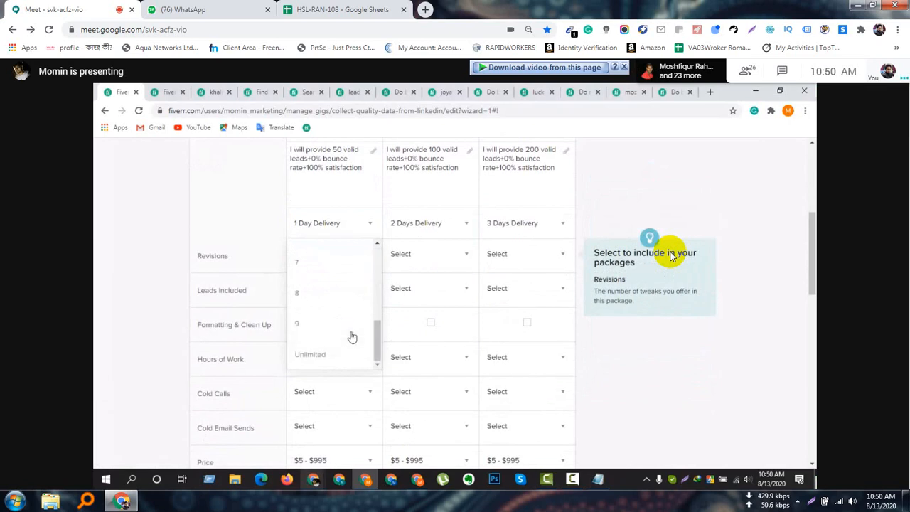
left_click(339, 354)
left_click(427, 288)
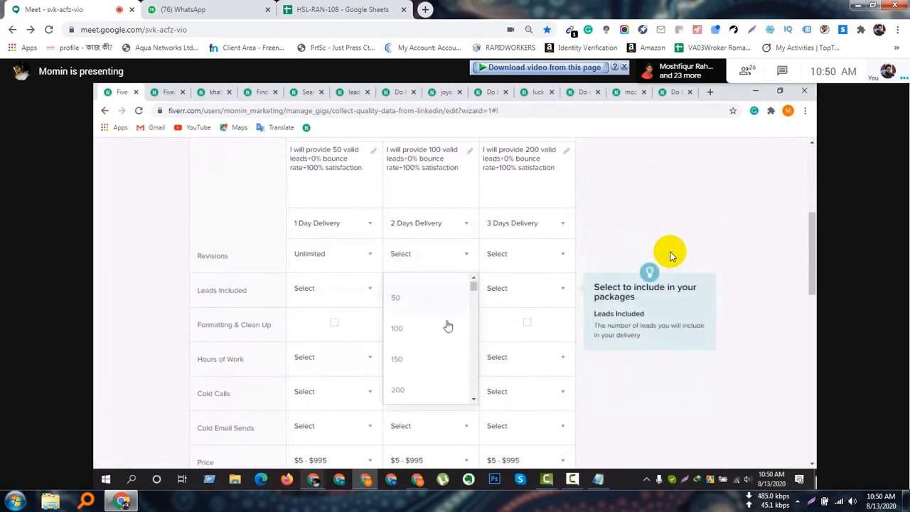
left_click(446, 256)
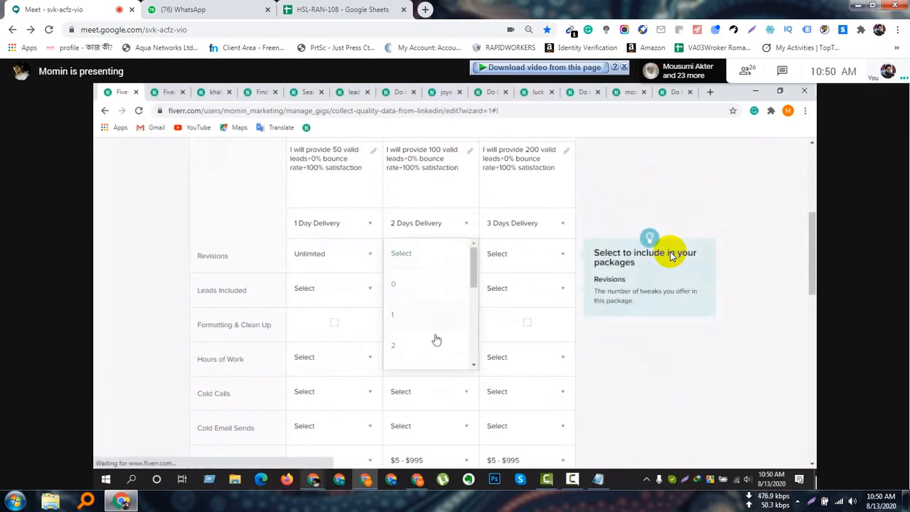
scroll(434, 342, "down", 3)
left_click(429, 355)
left_click(512, 255)
scroll(514, 341, "down", 3)
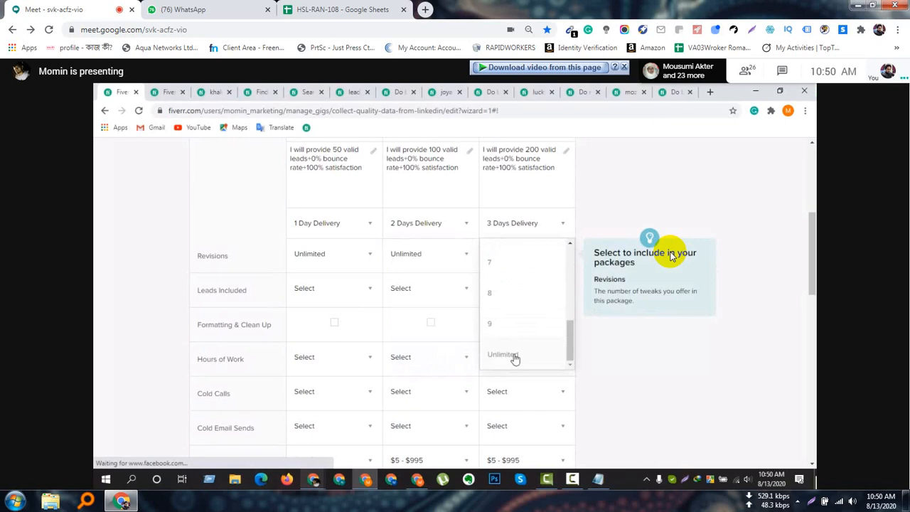
left_click(515, 355)
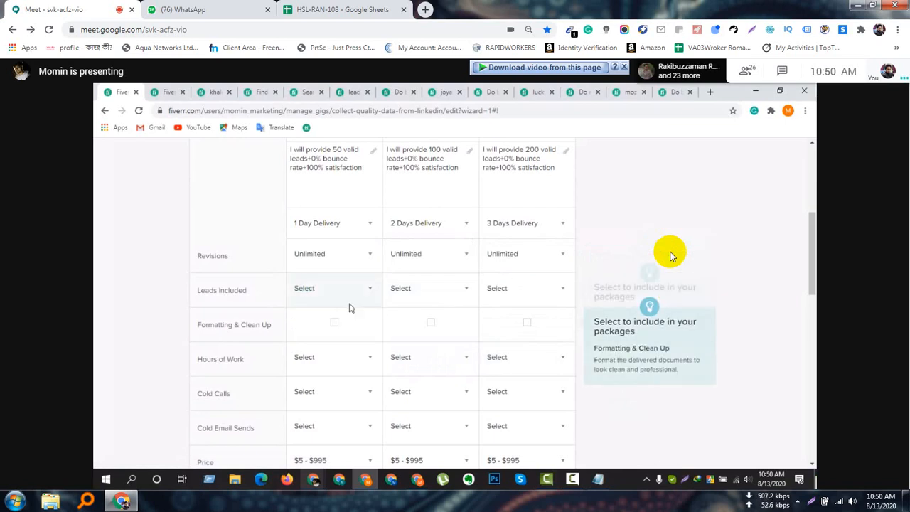
Set the leads included to 50 for Basic, 100 for Standard and 200 for Premium.
left_click(350, 296)
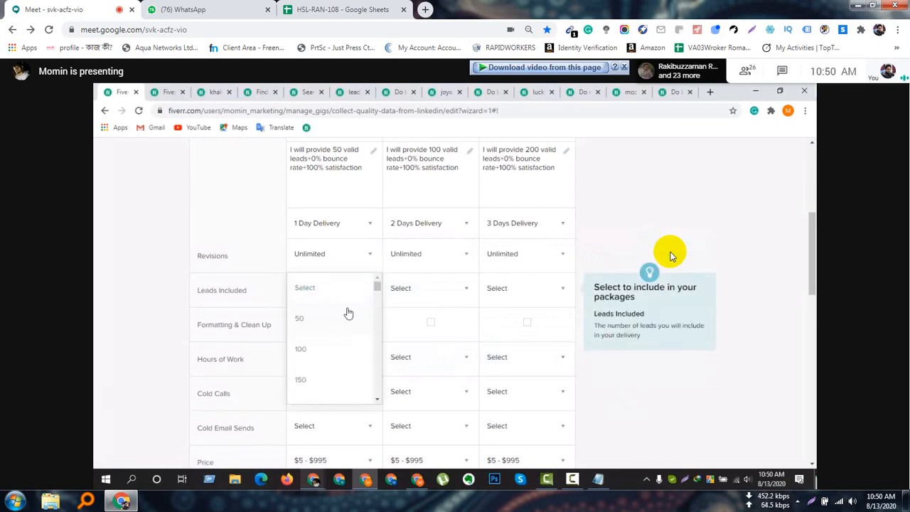
left_click(348, 317)
left_click(442, 291)
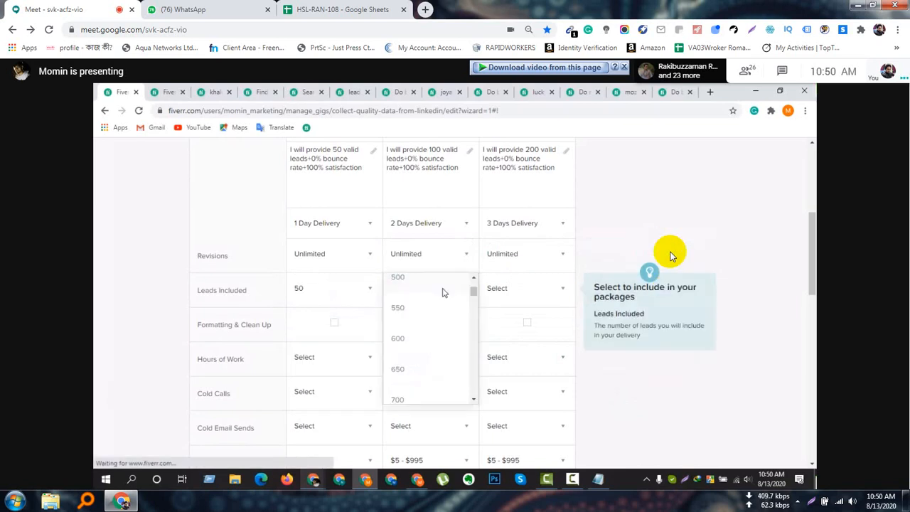
scroll(436, 319, "up", 5)
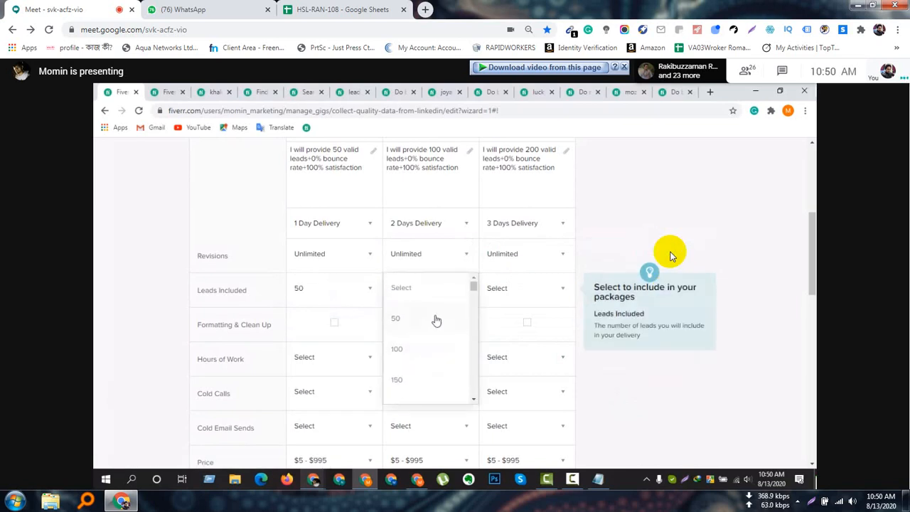
left_click(422, 355)
left_click(498, 288)
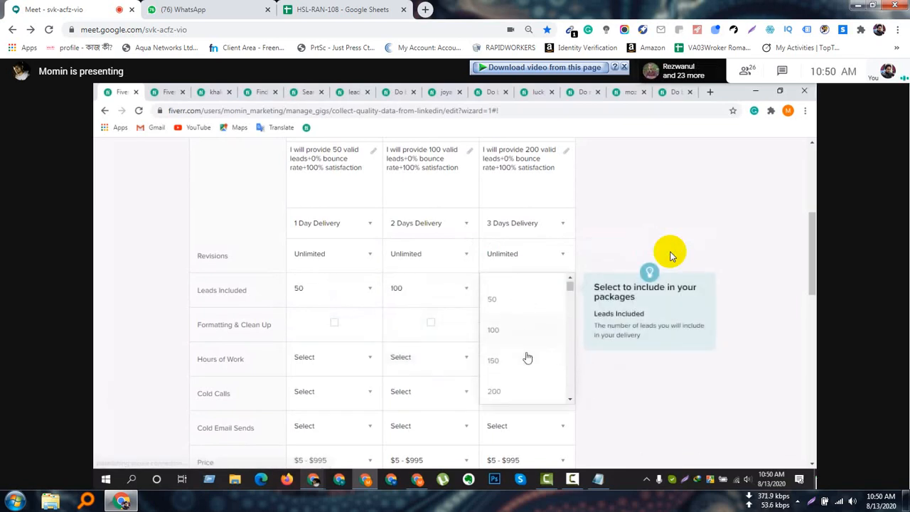
left_click(498, 391)
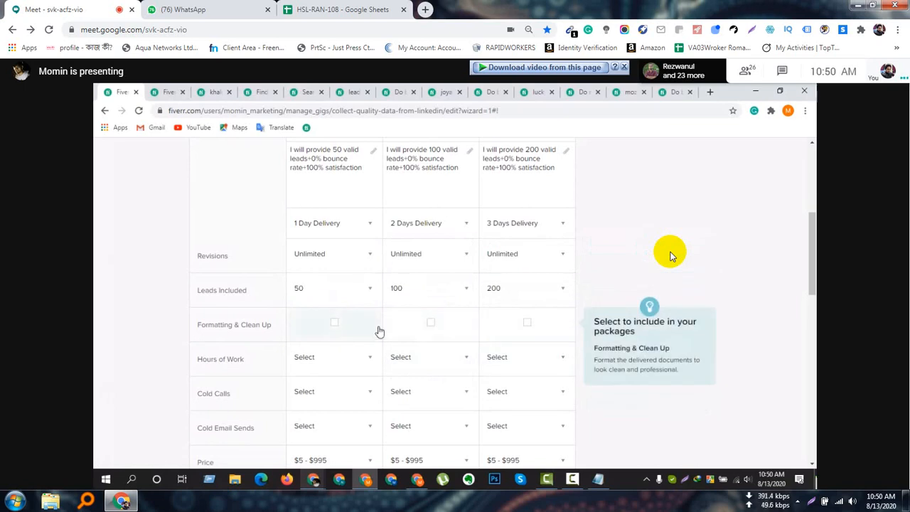
Include Formatting & Clean Up in the Basic, Standard and Premium packages.
scroll(380, 332, "down", 1)
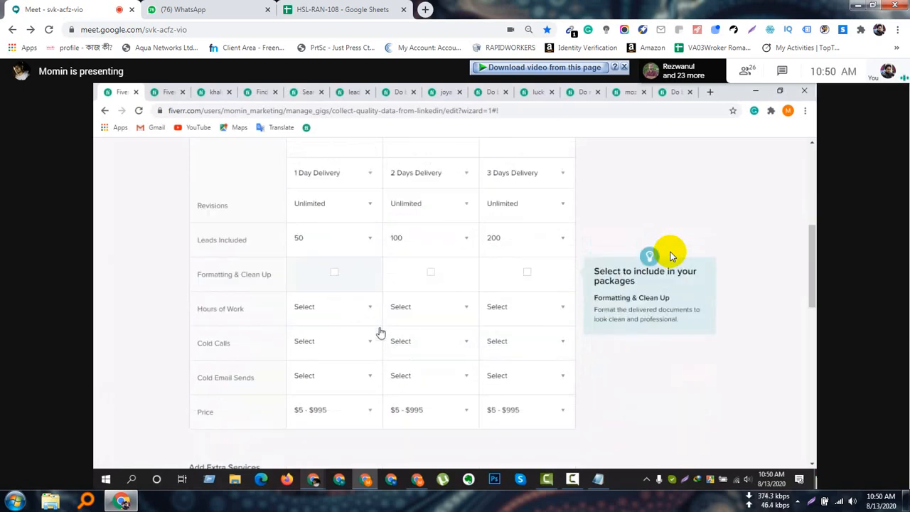
left_click(337, 274)
left_click(430, 269)
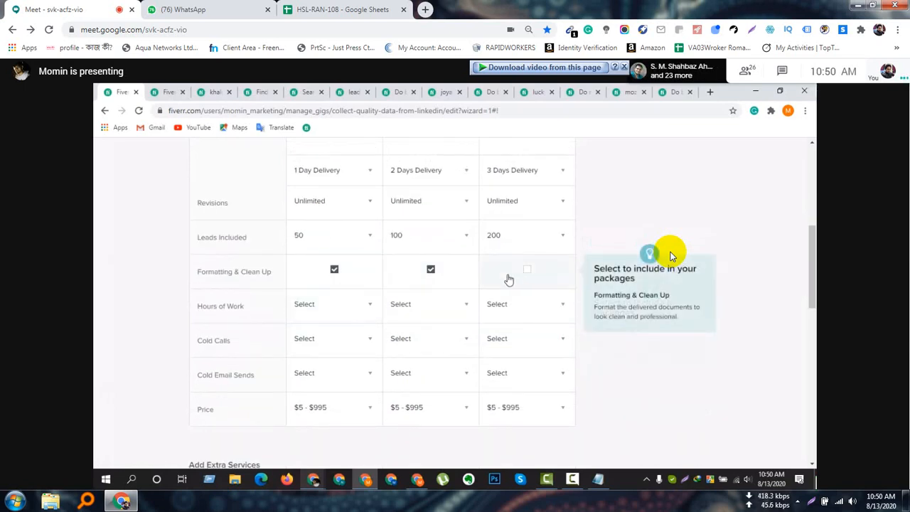
left_click(527, 269)
Set the hours of work to 8 for the Basic package and 16 for the Standard package.
scroll(376, 322, "down", 1)
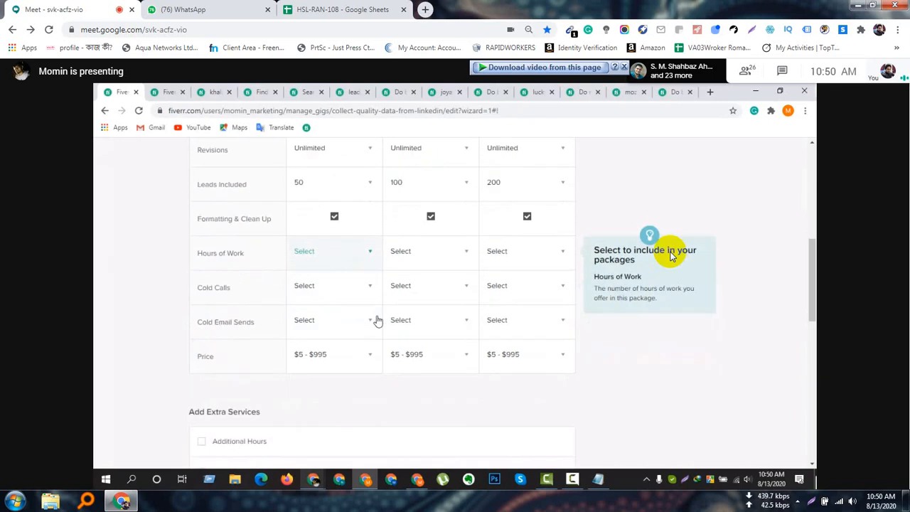
left_click(361, 263)
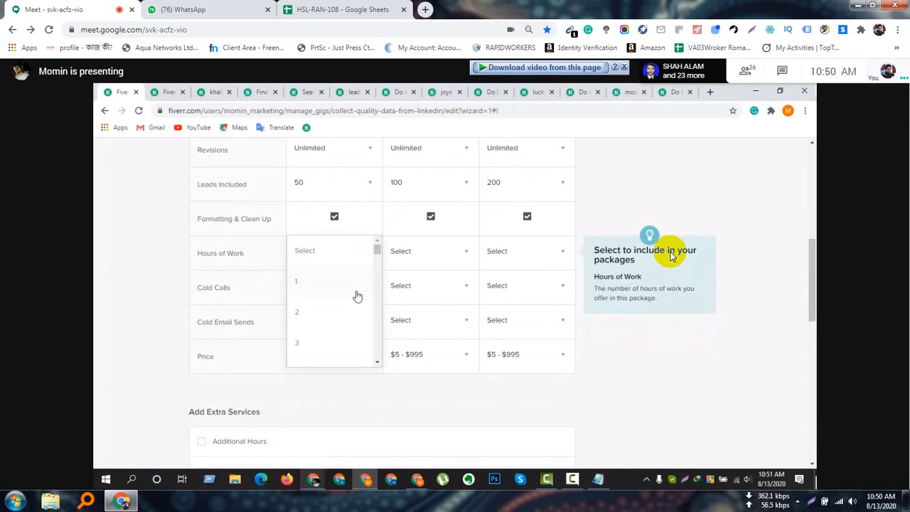
scroll(357, 295, "down", 3)
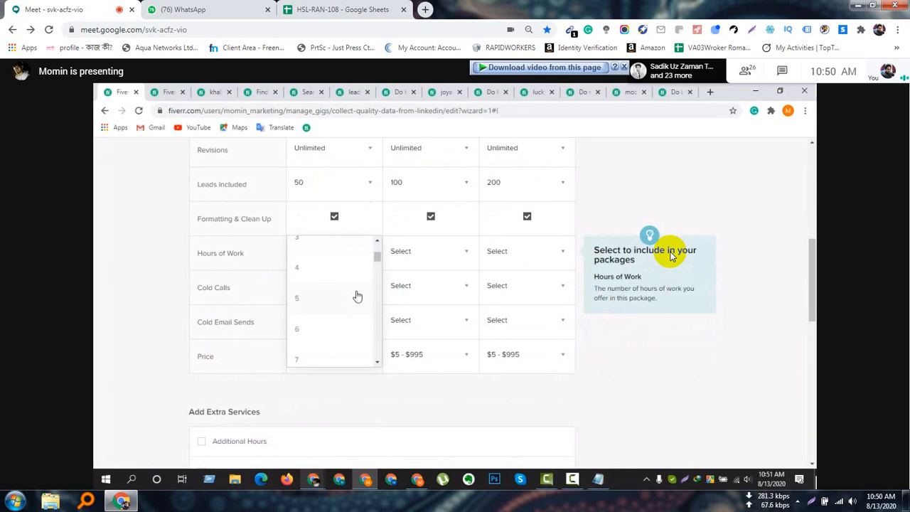
scroll(357, 296, "down", 1)
left_click(335, 336)
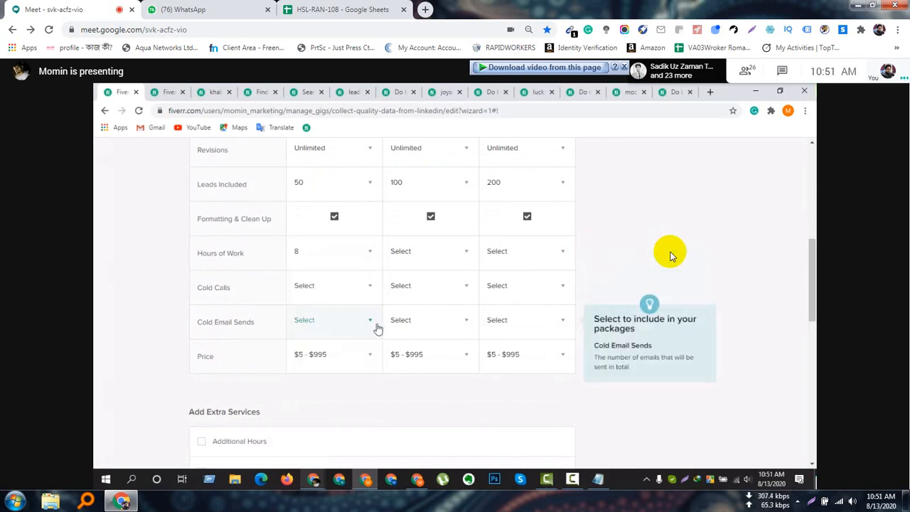
left_click(435, 268)
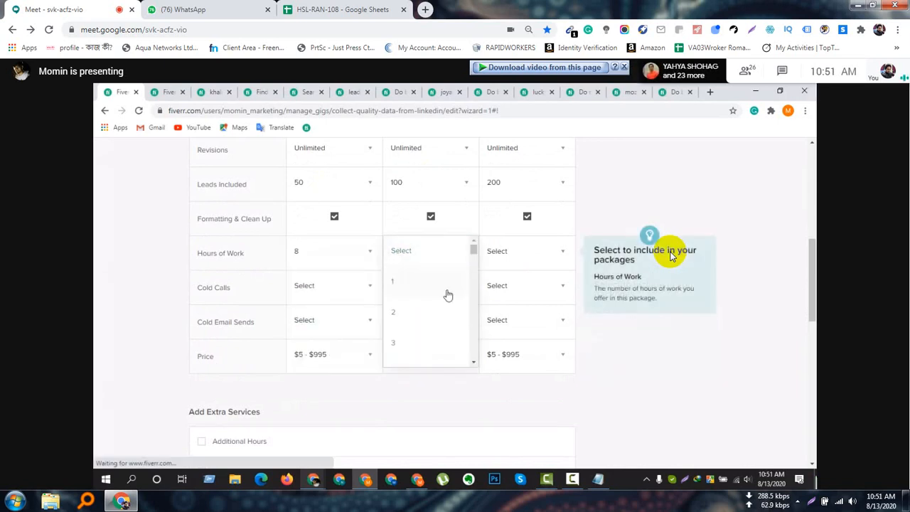
scroll(448, 320, "down", 4)
scroll(448, 324, "down", 3)
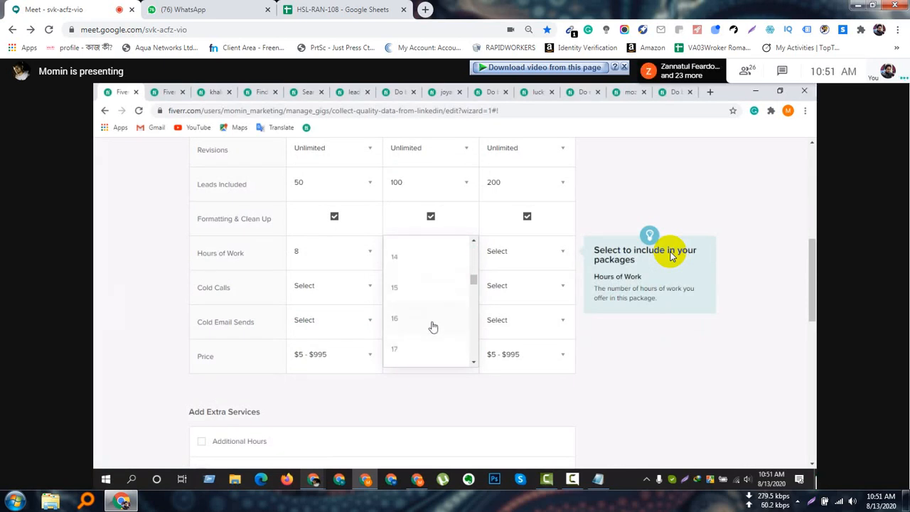
left_click(431, 324)
Set the Premium package's hours of work to 32.
left_click(525, 258)
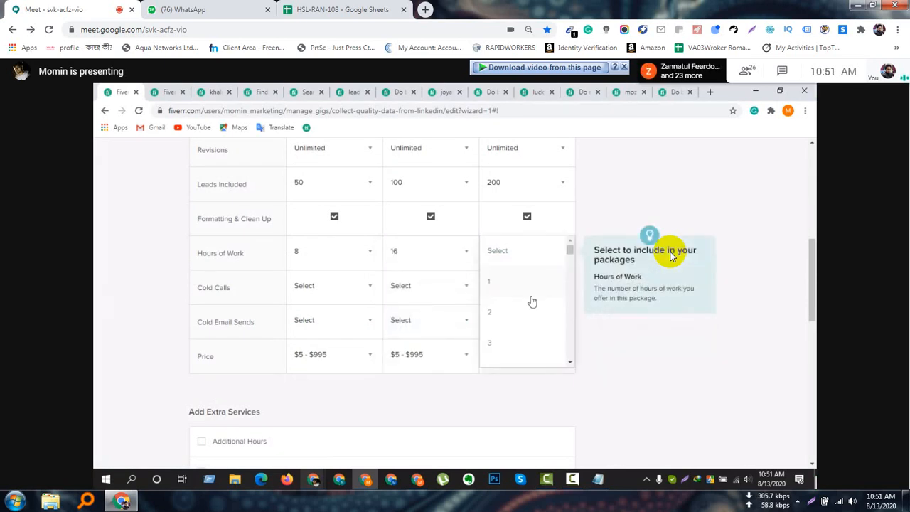
scroll(533, 313, "down", 2)
scroll(533, 324, "down", 2)
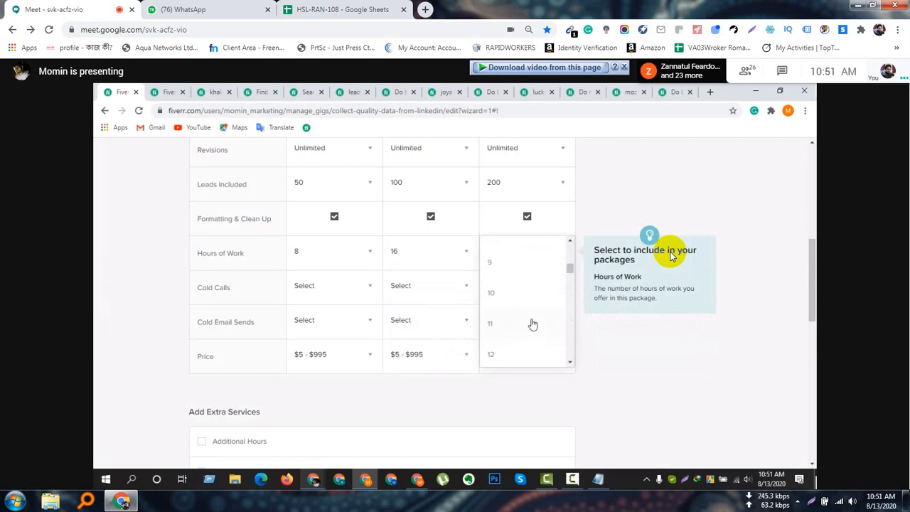
scroll(532, 325, "down", 3)
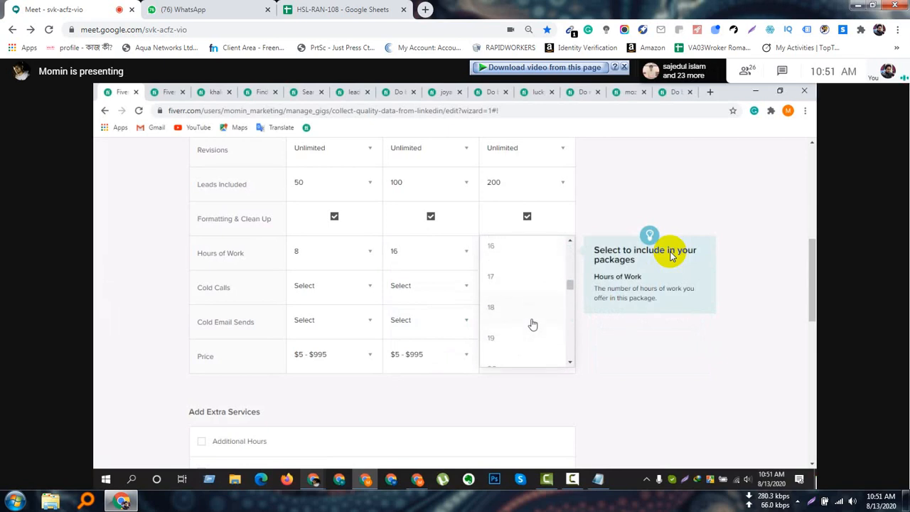
scroll(533, 324, "down", 5)
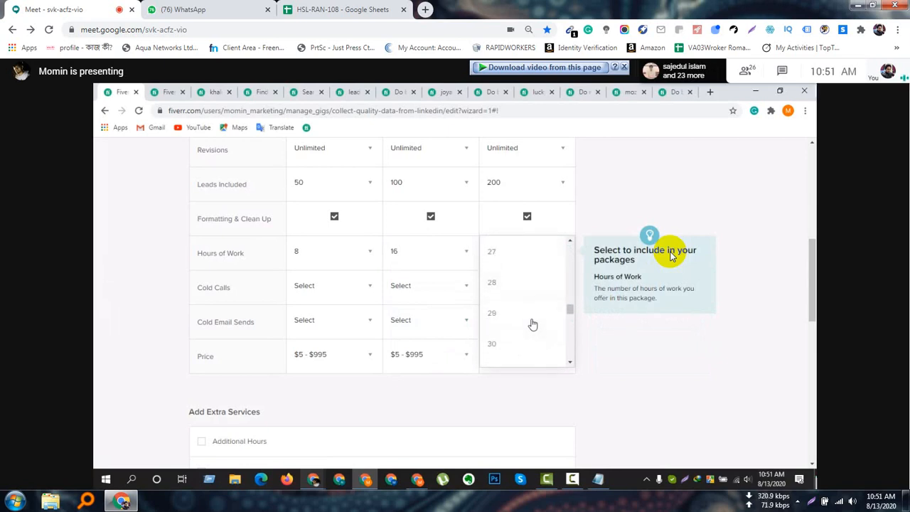
scroll(532, 325, "down", 1)
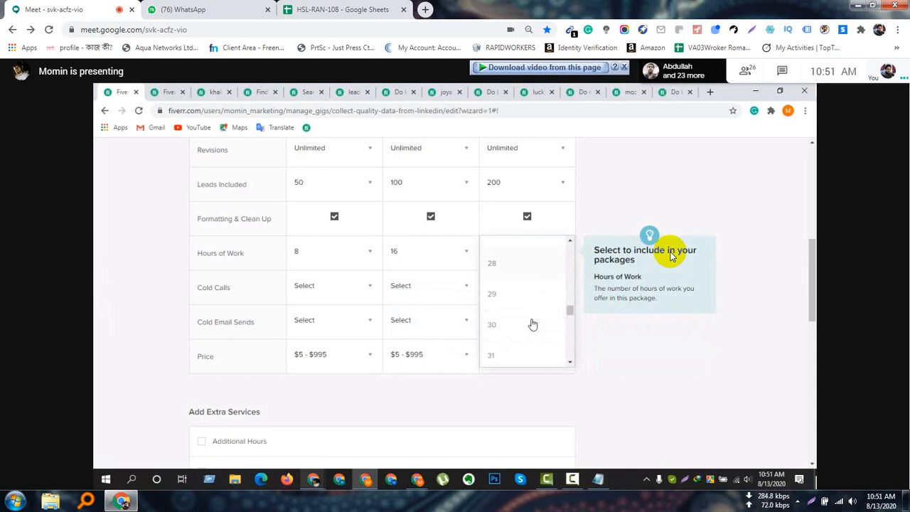
scroll(533, 324, "down", 2)
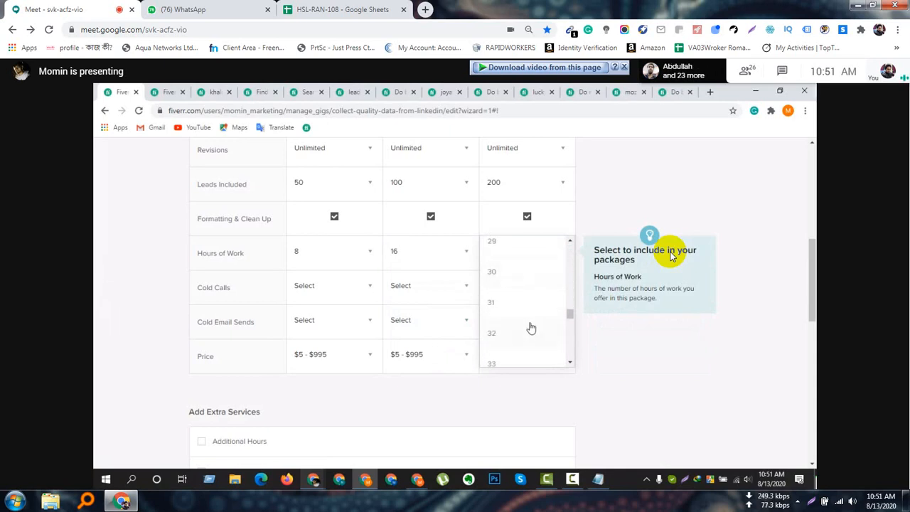
left_click(531, 328)
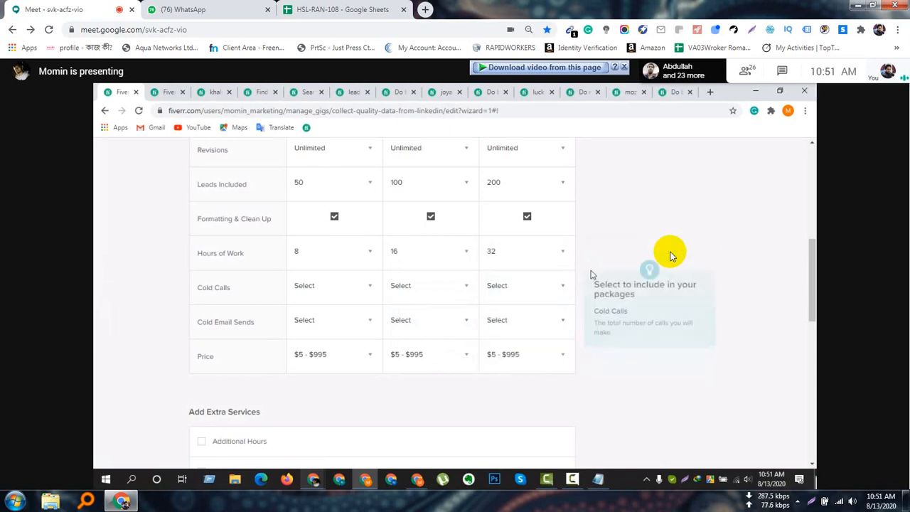
Change the Premium package's hours of work to 25.
left_click(540, 252)
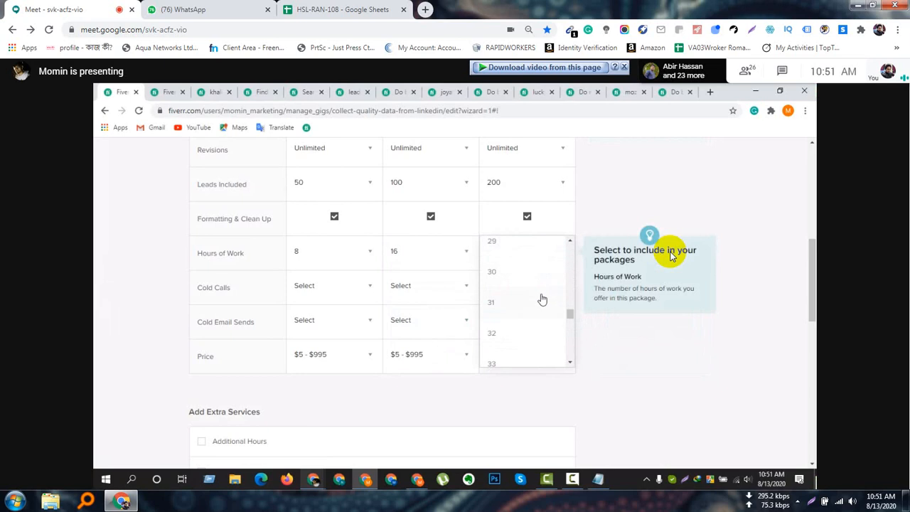
scroll(542, 305, "up", 2)
scroll(531, 311, "up", 1)
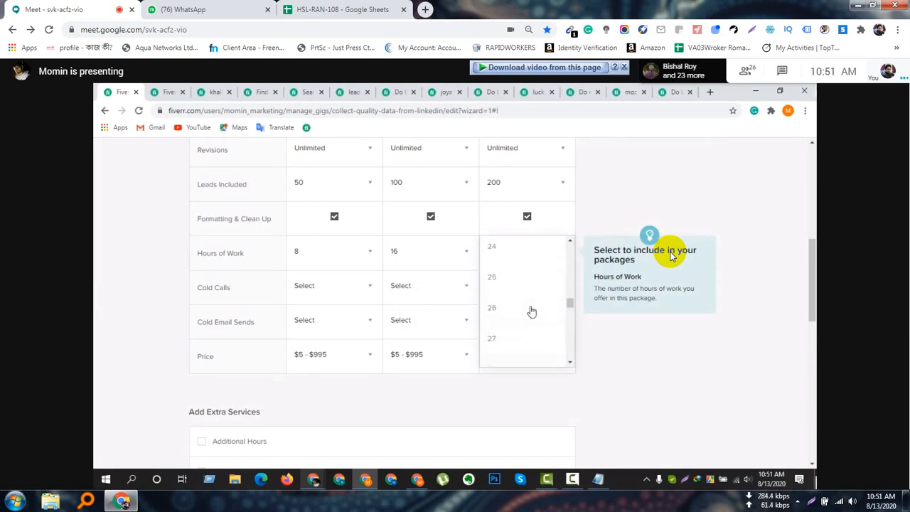
left_click(521, 276)
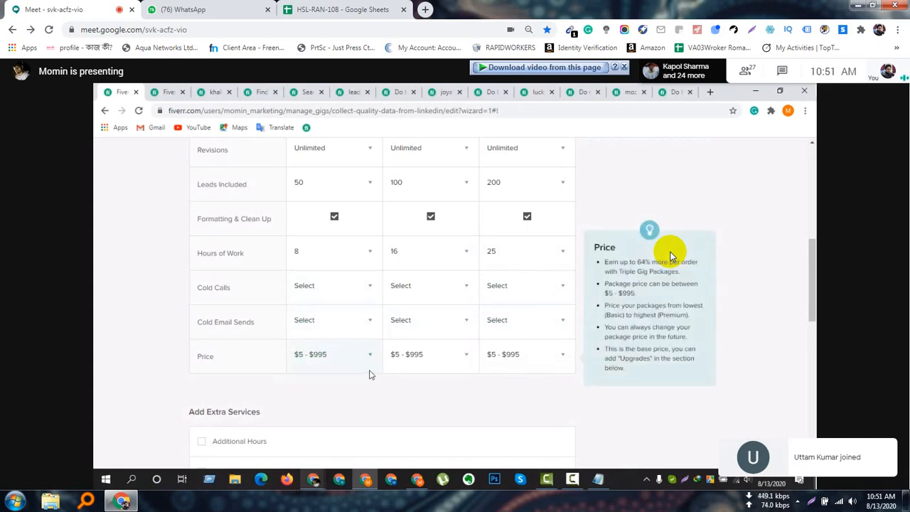
Set the cold email sends to 50 for the Basic, Standard and Premium packages.
left_click(355, 325)
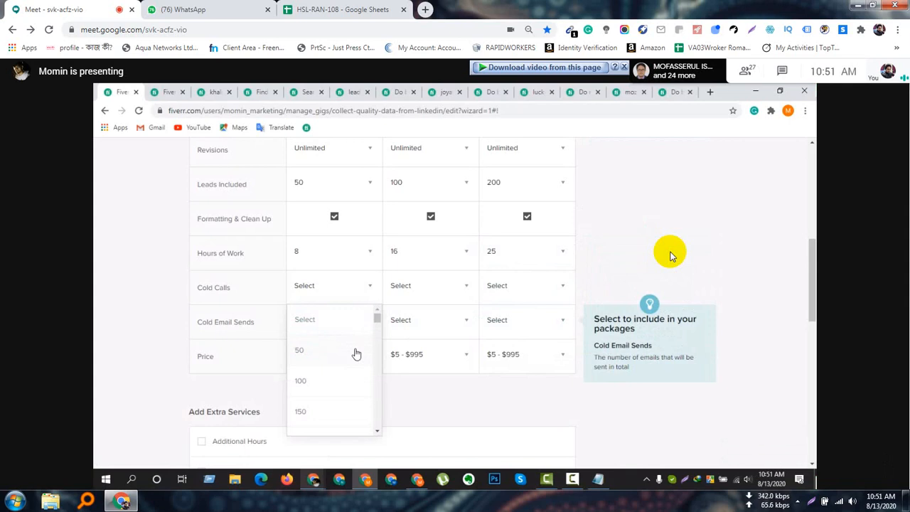
scroll(358, 356, "up", 1)
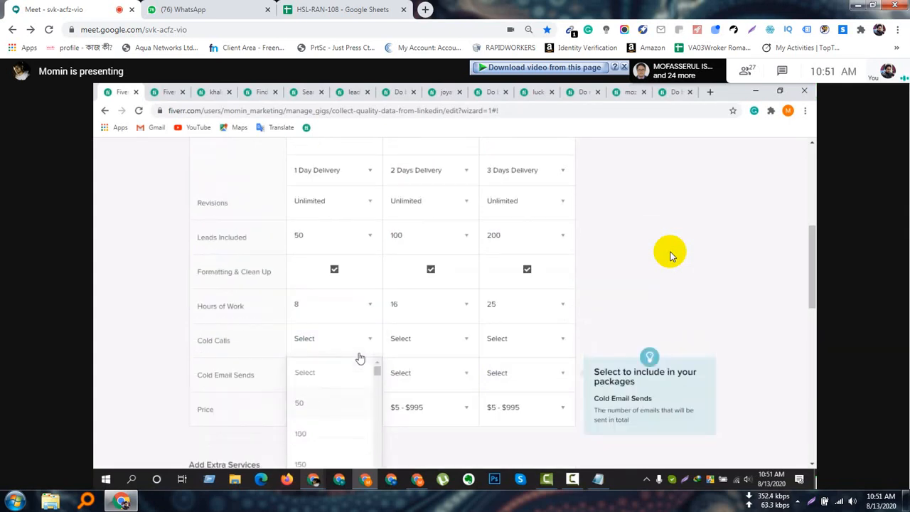
scroll(400, 344, "down", 1)
left_click(338, 349)
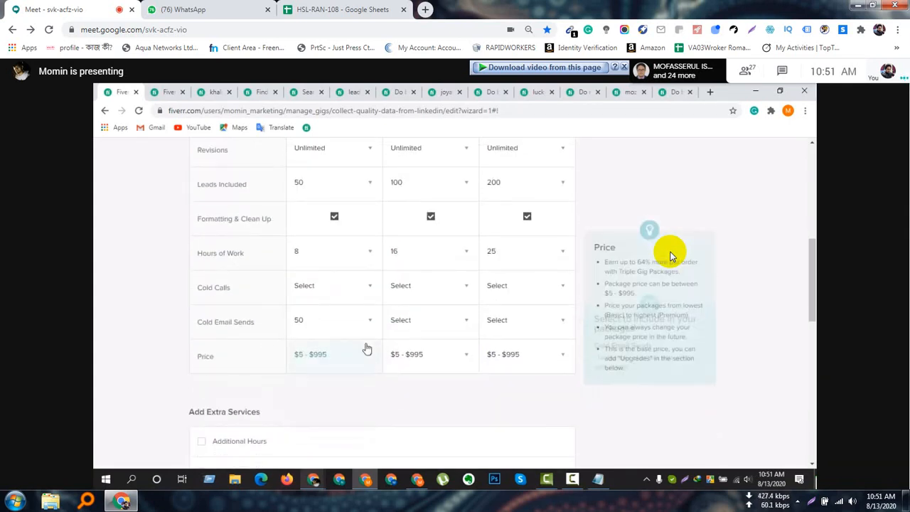
scroll(390, 367, "down", 1)
left_click(412, 269)
left_click(431, 297)
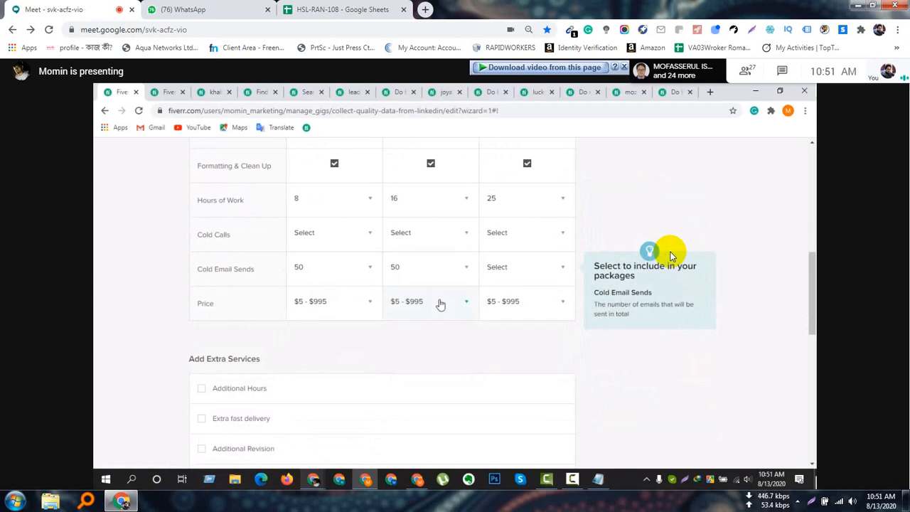
left_click(516, 268)
left_click(520, 299)
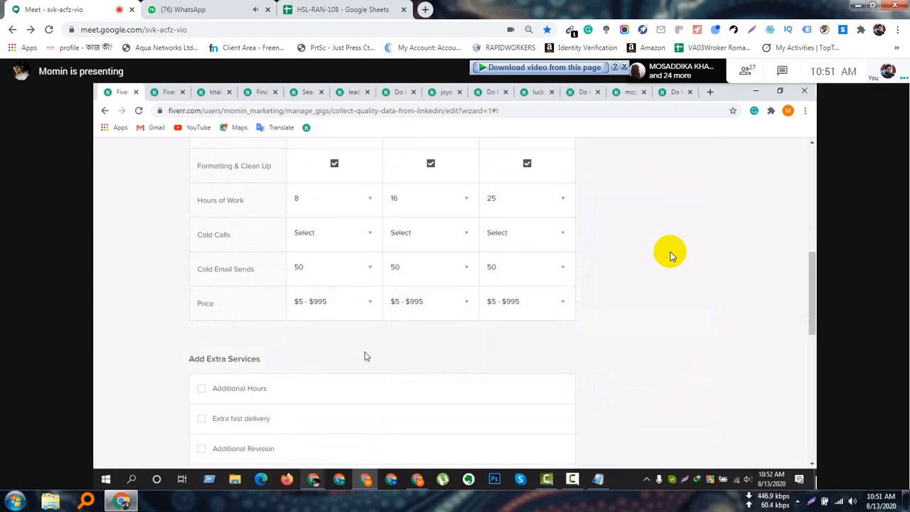
Set the package prices to $5 for Basic, $10 for Standard and $15 for Premium.
left_click(366, 320)
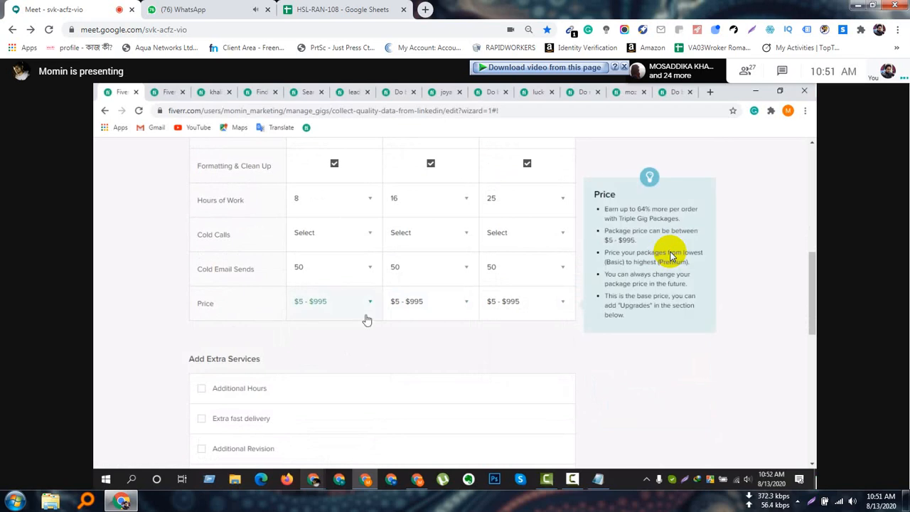
left_click(359, 318)
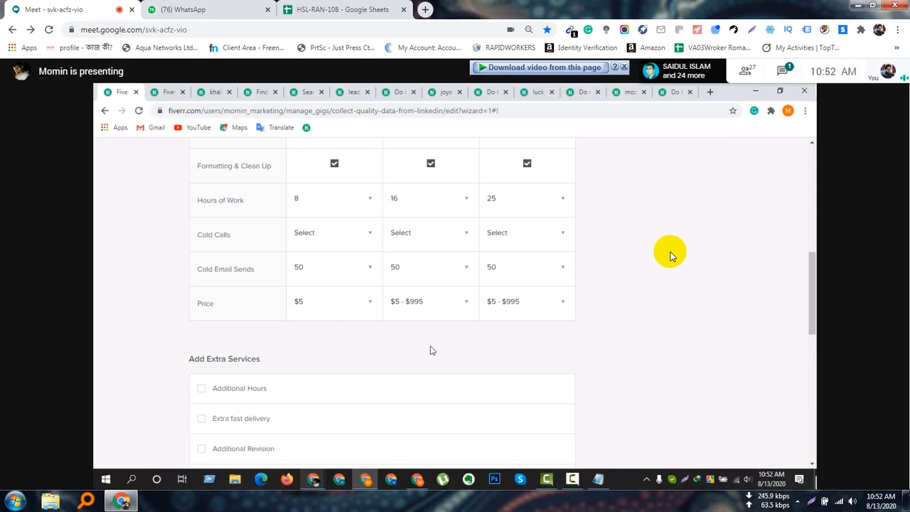
left_click(441, 304)
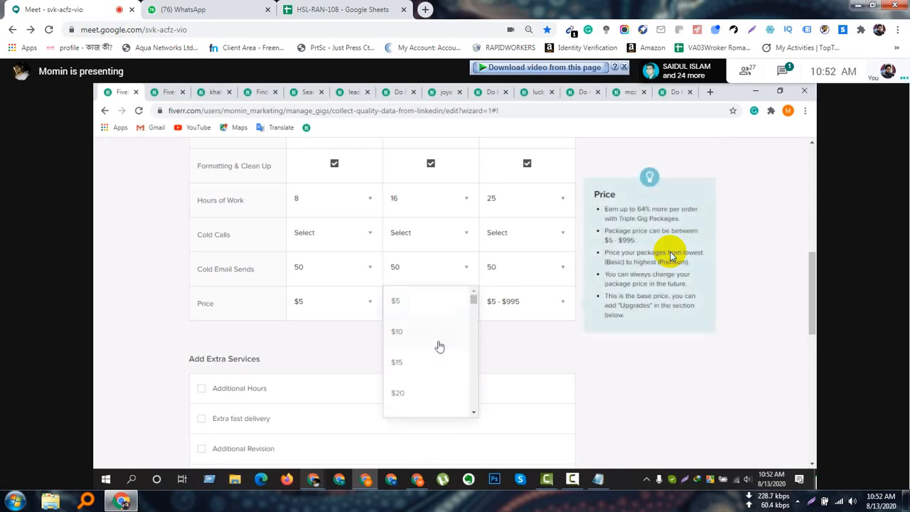
left_click(439, 340)
left_click(522, 313)
left_click(522, 362)
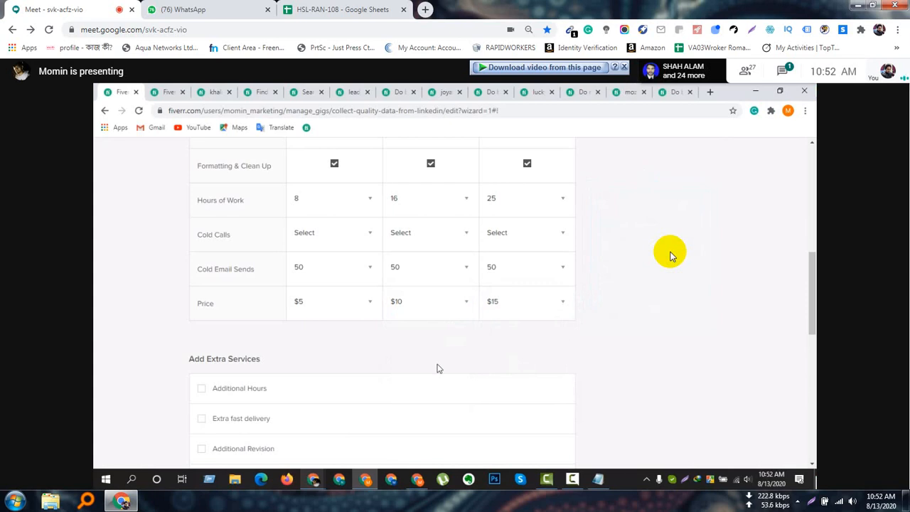
Open the Google Meet chat to read the participants' messages alongside the shared presentation.
mouse_move(524, 314)
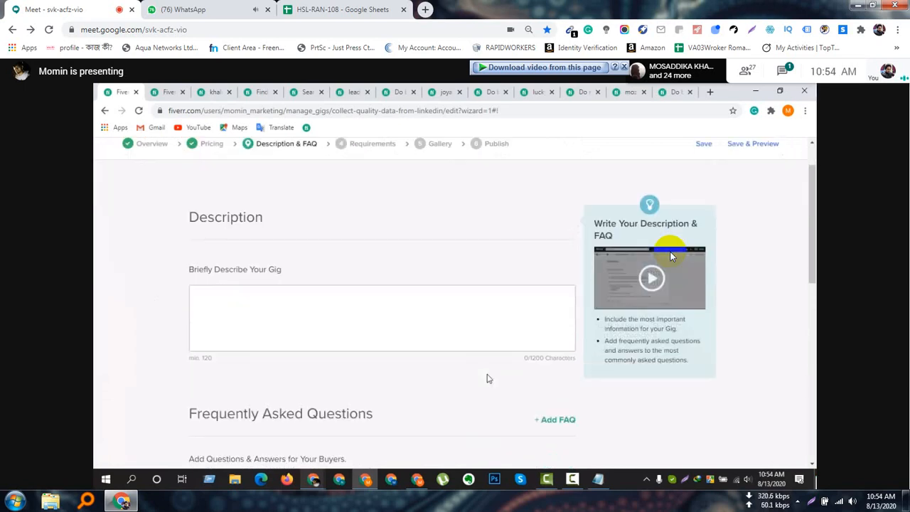
left_click(780, 71)
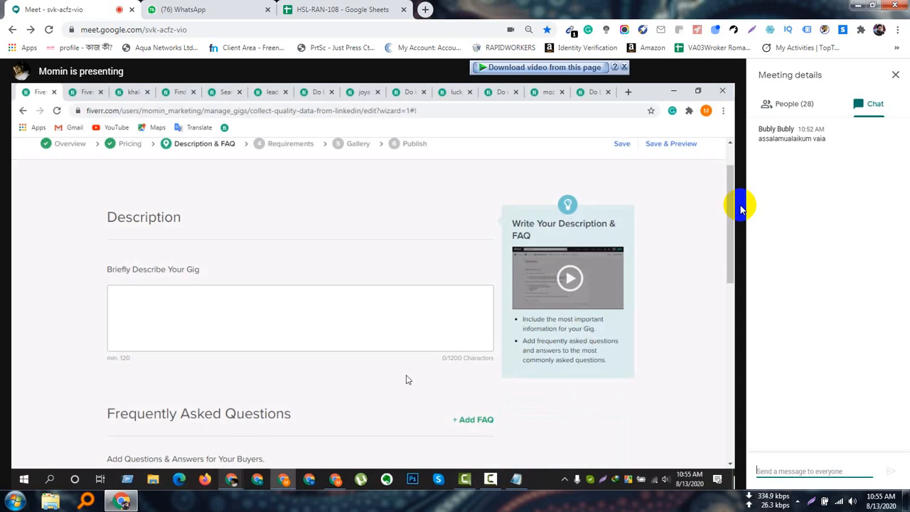
mouse_move(405, 358)
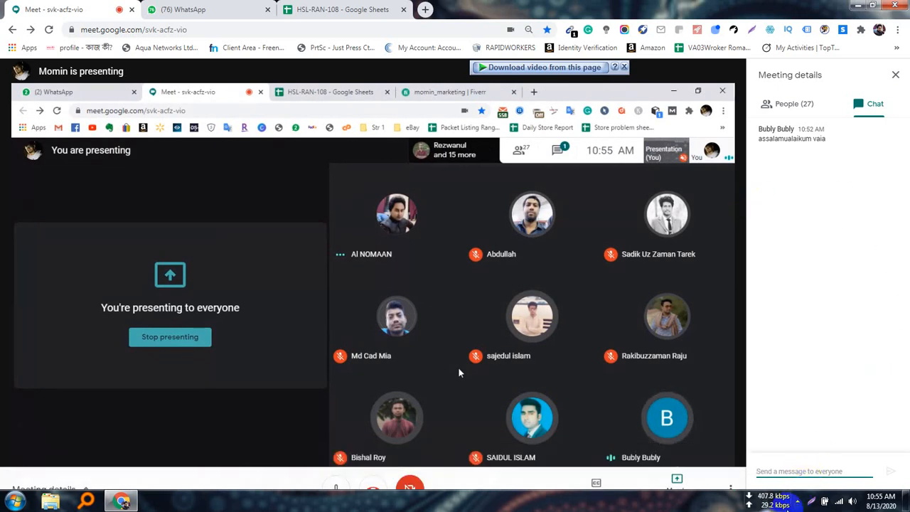
left_click(798, 501)
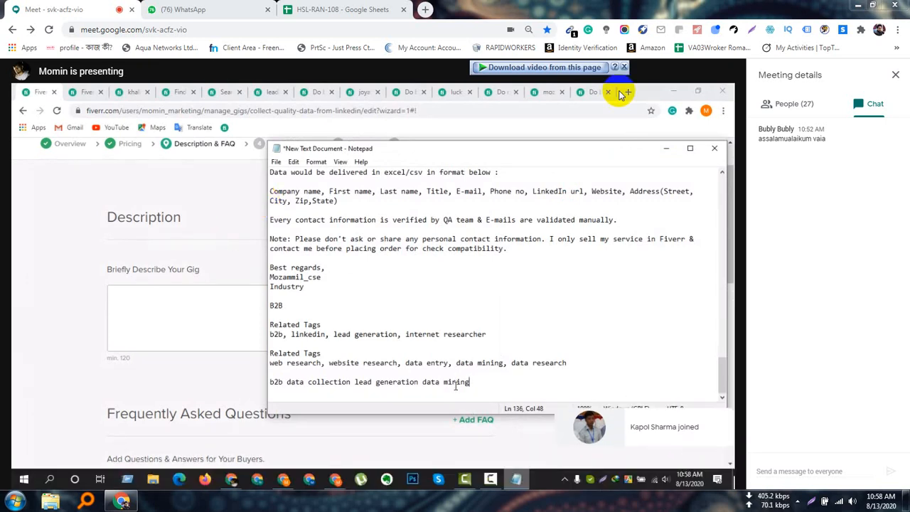
Mute the fifth listed participant in the meeting's participant list and close the list.
left_click(807, 110)
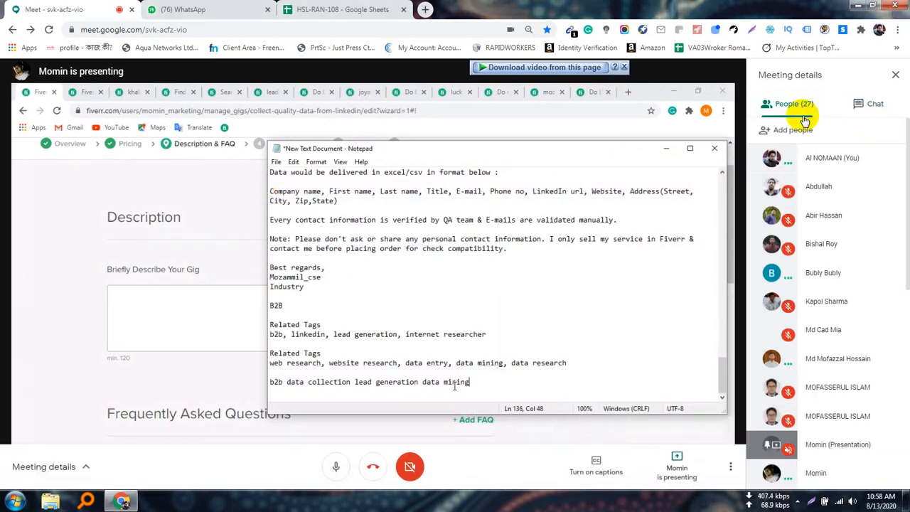
left_click(834, 275)
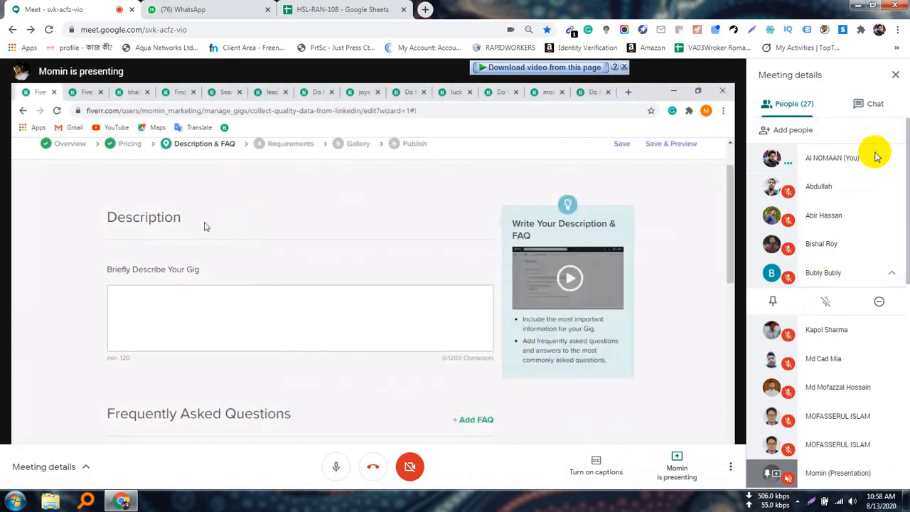
left_click(896, 75)
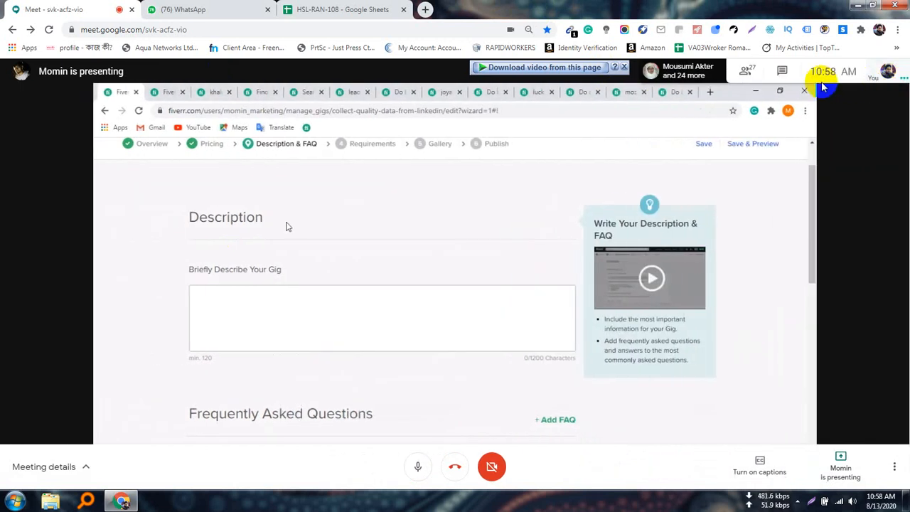
Check the microphone status of everyone in the meeting's participant list and return to the full-width shared presentation.
left_click(745, 71)
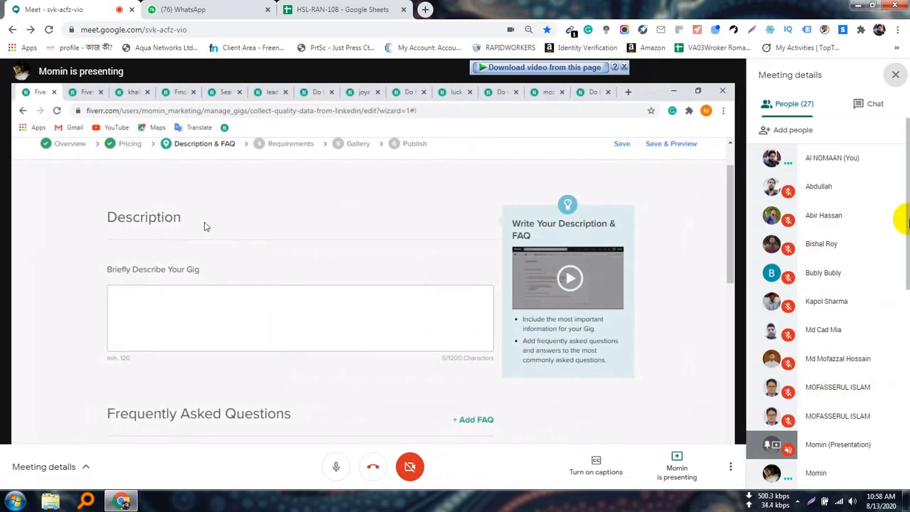
left_click_drag(908, 222, 896, 169)
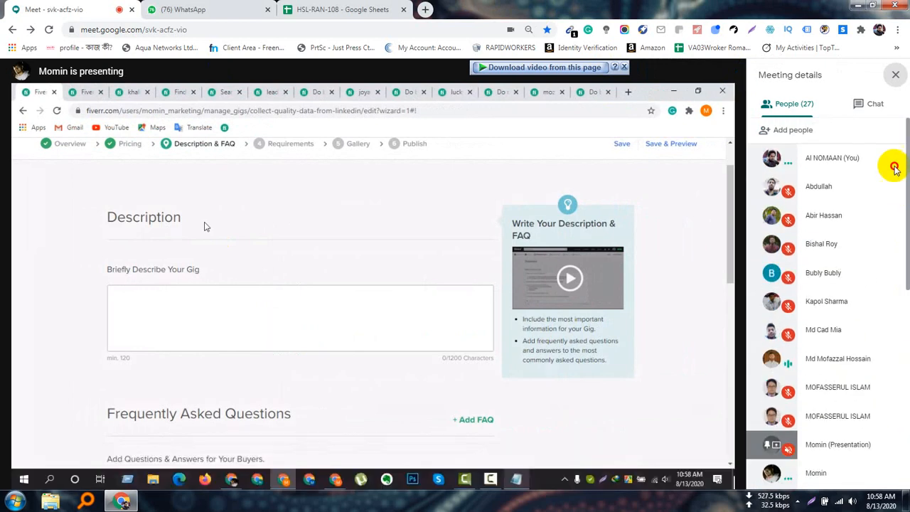
left_click(896, 76)
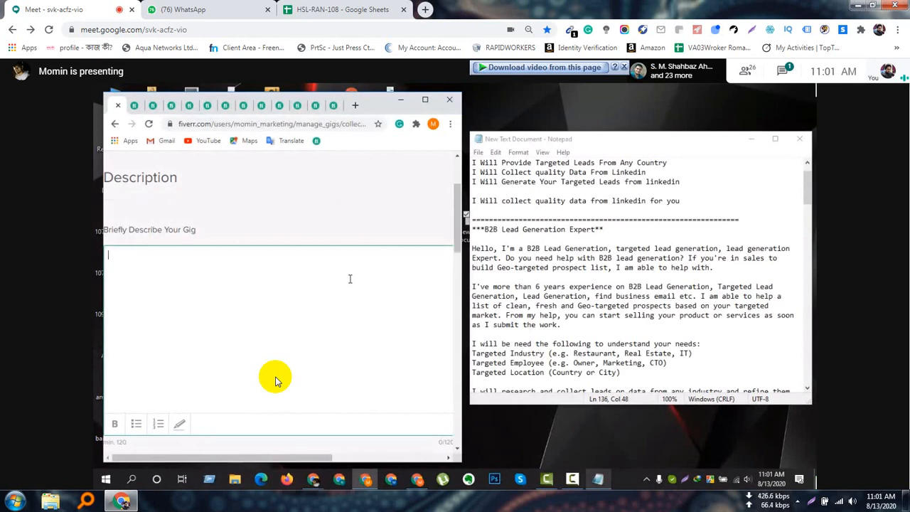
mouse_move(385, 445)
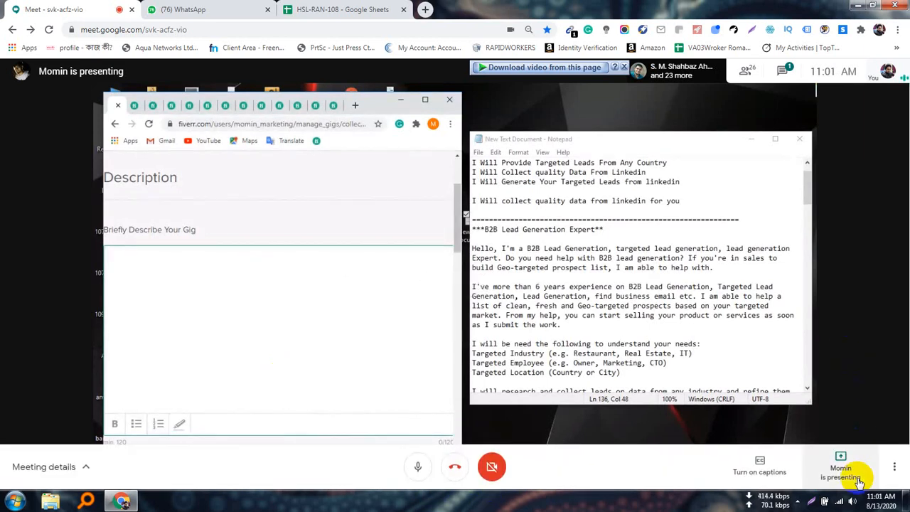